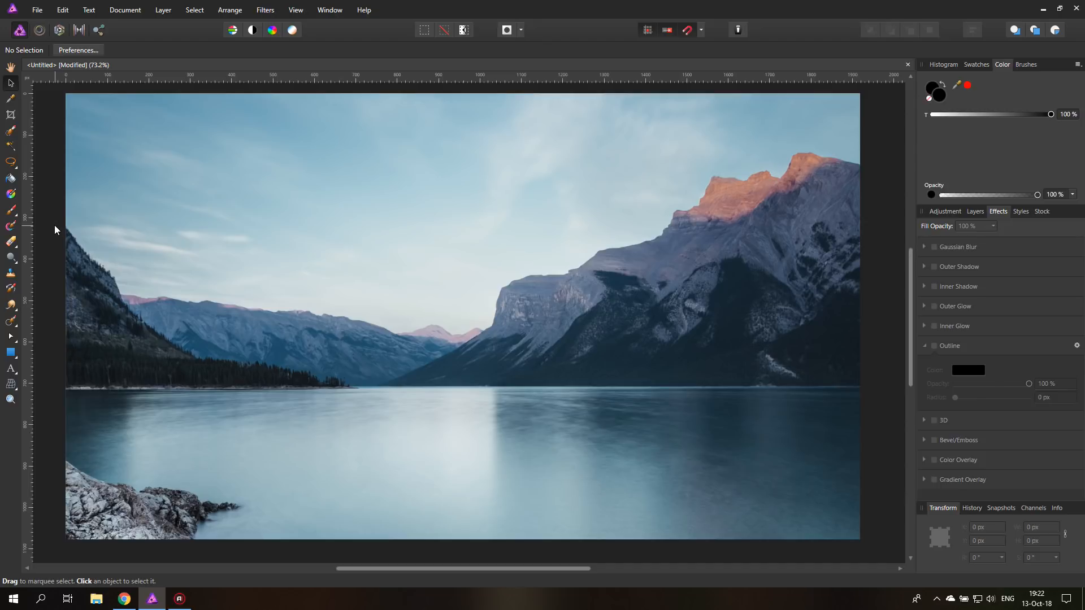
Step: Place a vertical guide on the image, open the Guides Manager and reposition the guide at about 600 px
{"action": "left_click", "coordinate": [976, 212]}
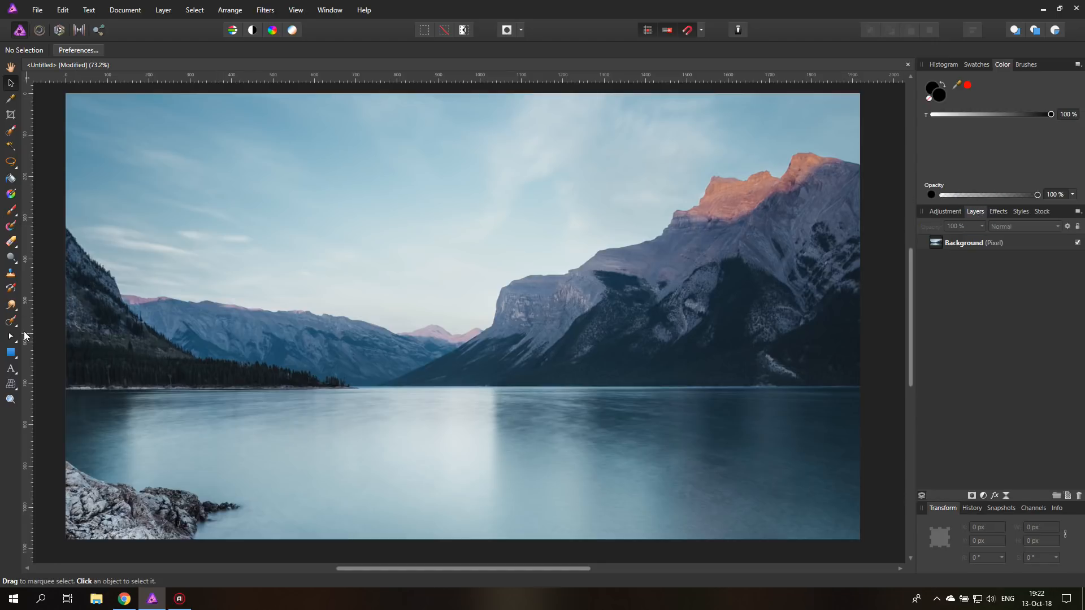
{"action": "left_click_drag", "start_coordinate": [27, 223], "coordinate": [354, 227]}
{"action": "left_click", "coordinate": [296, 10]}
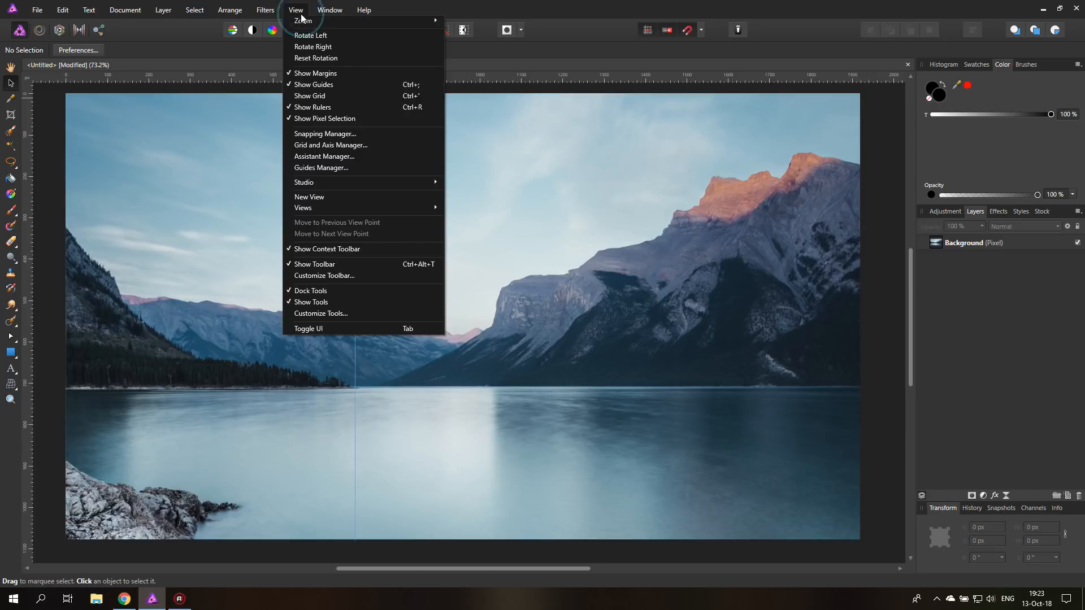
{"action": "left_click", "coordinate": [331, 168]}
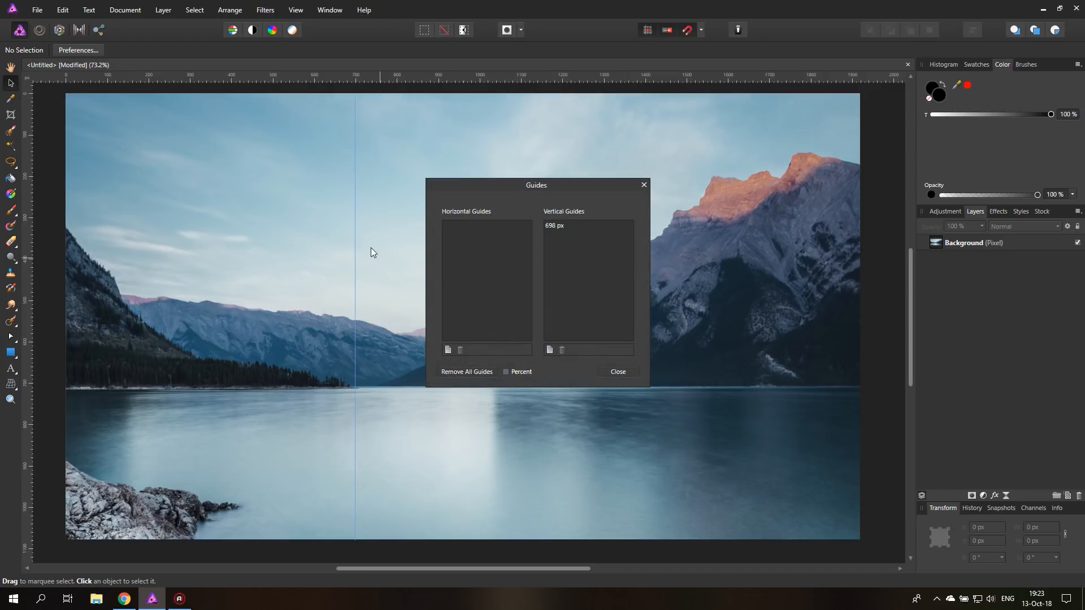
{"action": "left_click_drag", "start_coordinate": [356, 243], "coordinate": [316, 255]}
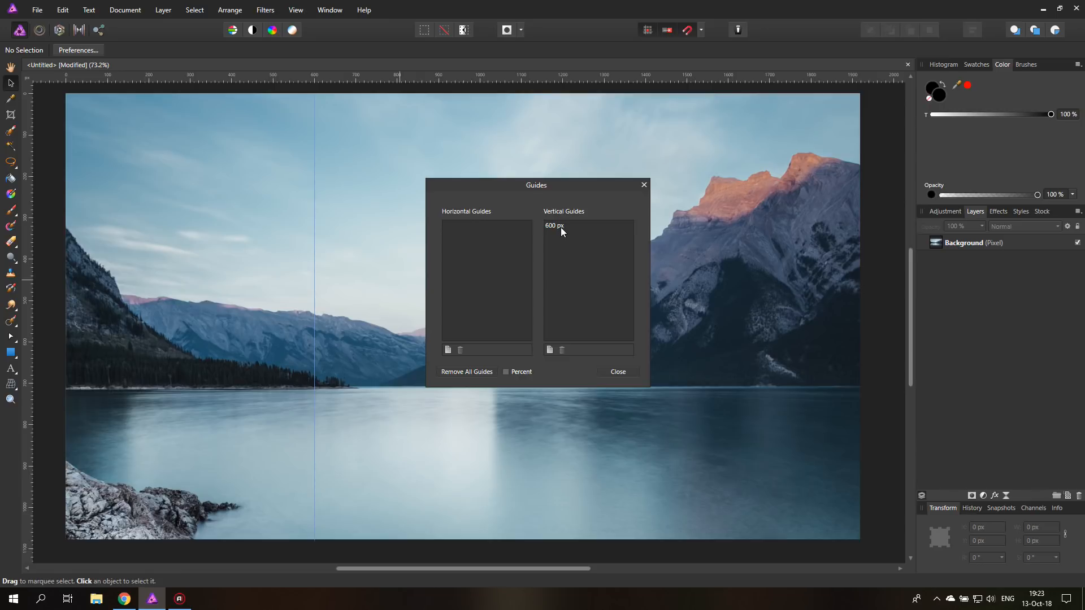
Step: Switch the guide positions to percent and delete the existing vertical guide
{"action": "left_click", "coordinate": [506, 372]}
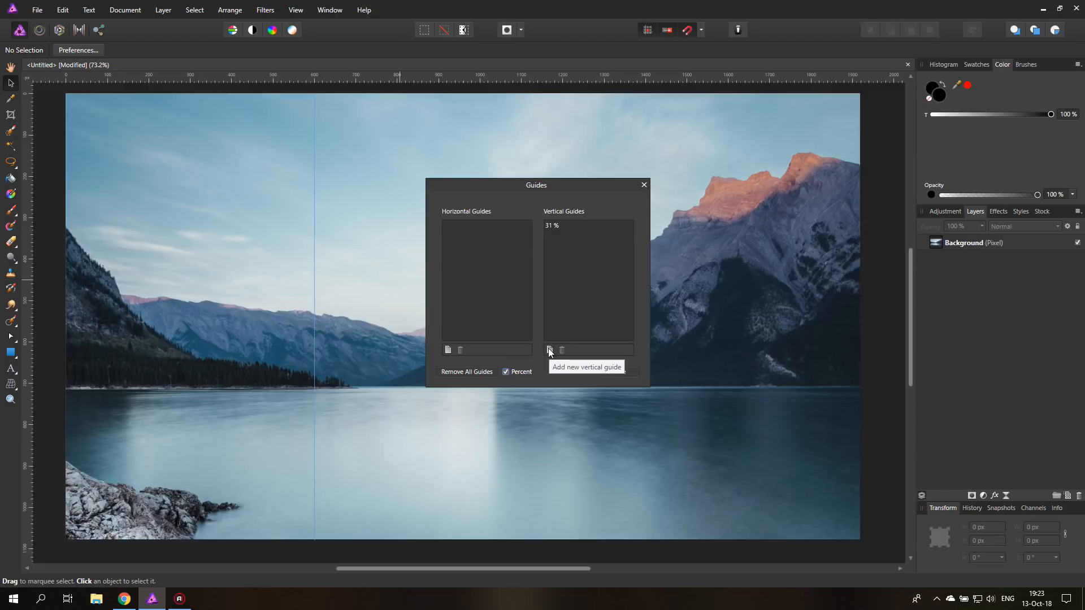
{"action": "left_click", "coordinate": [557, 227]}
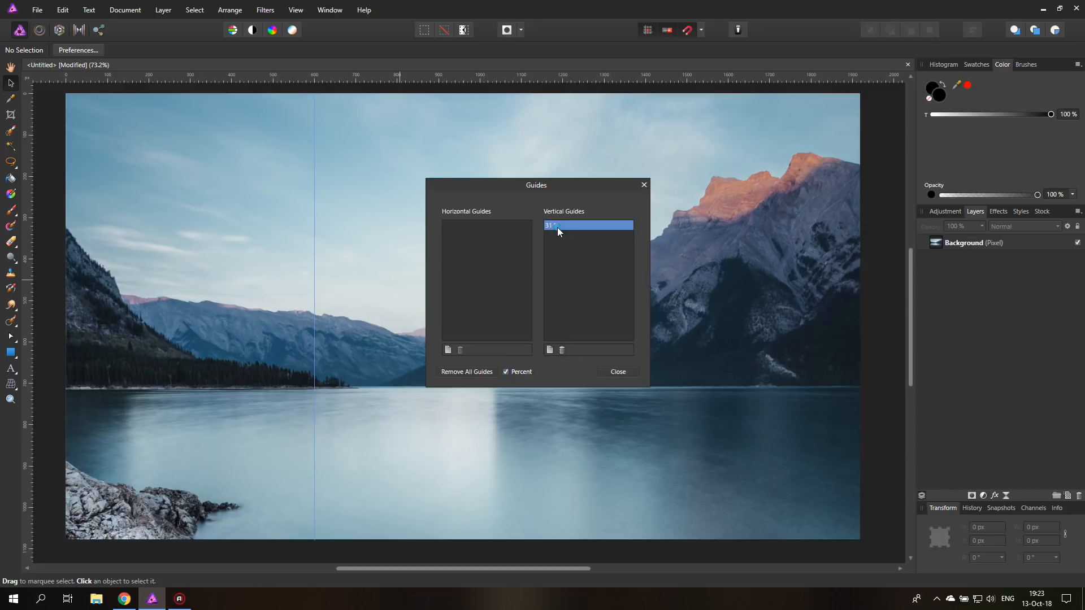
{"action": "left_click", "coordinate": [562, 351]}
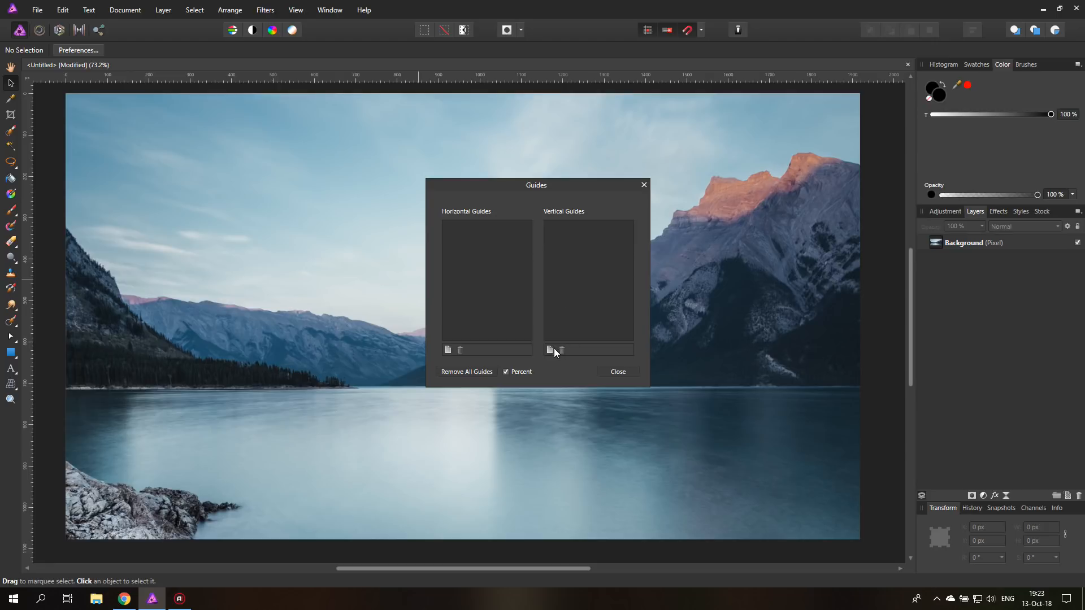
Step: Add a new vertical guide and set its position to 100/9 percent
{"action": "left_click", "coordinate": [550, 349]}
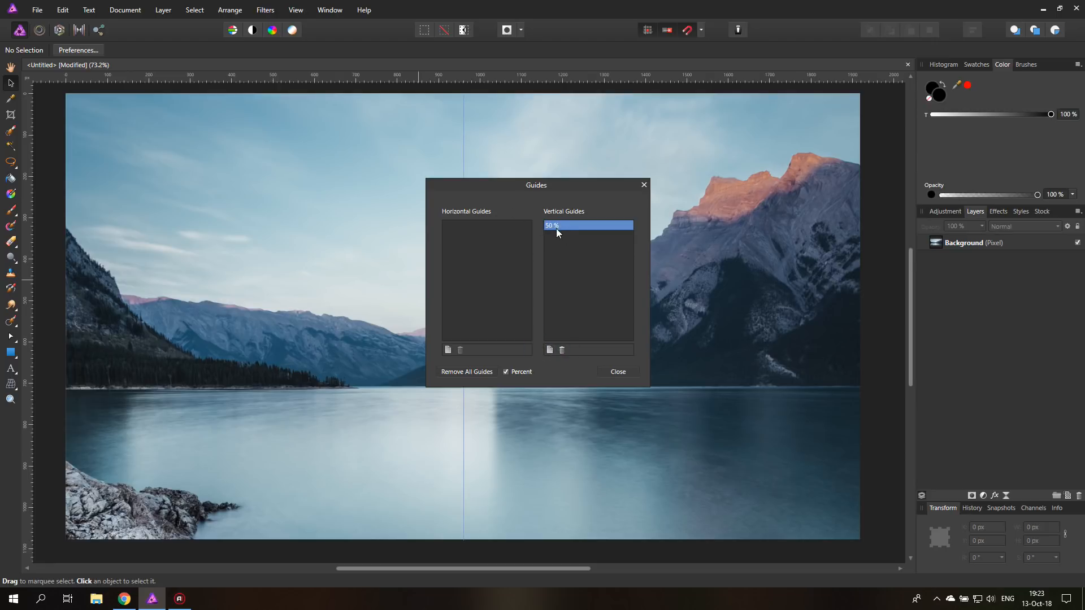
{"action": "left_click_drag", "start_coordinate": [515, 192], "coordinate": [620, 191]}
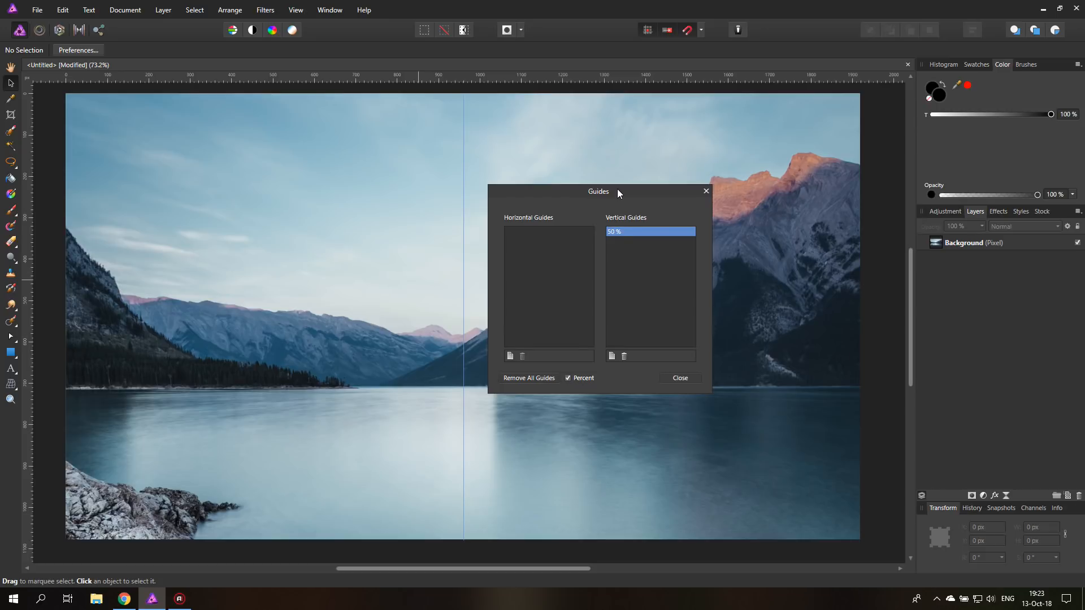
{"action": "double_click", "coordinate": [625, 233]}
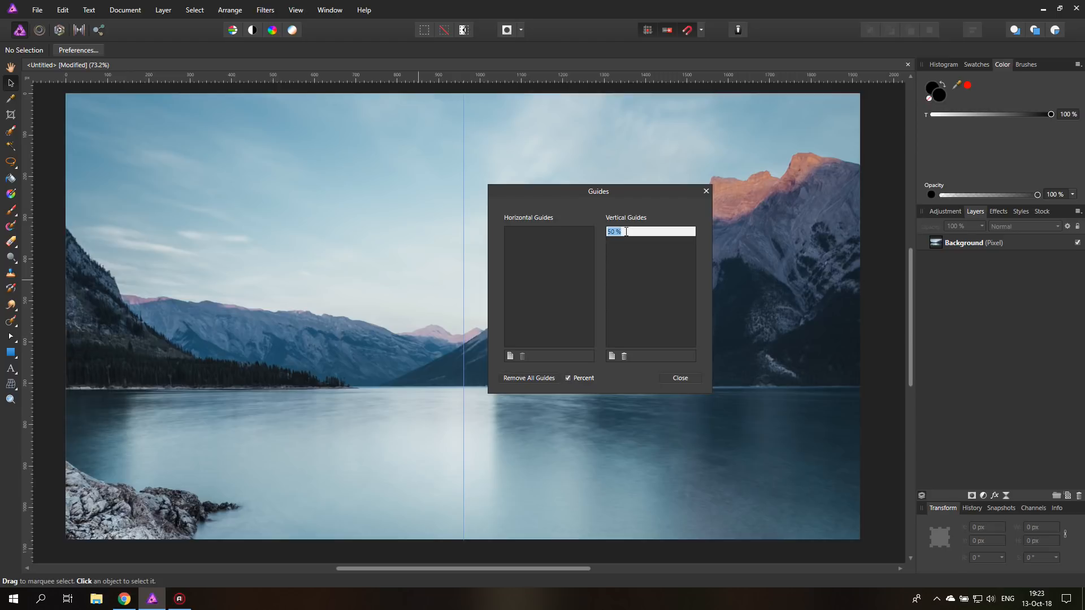
{"action": "type", "text": "100/9"}
{"action": "key", "text": "Return"}
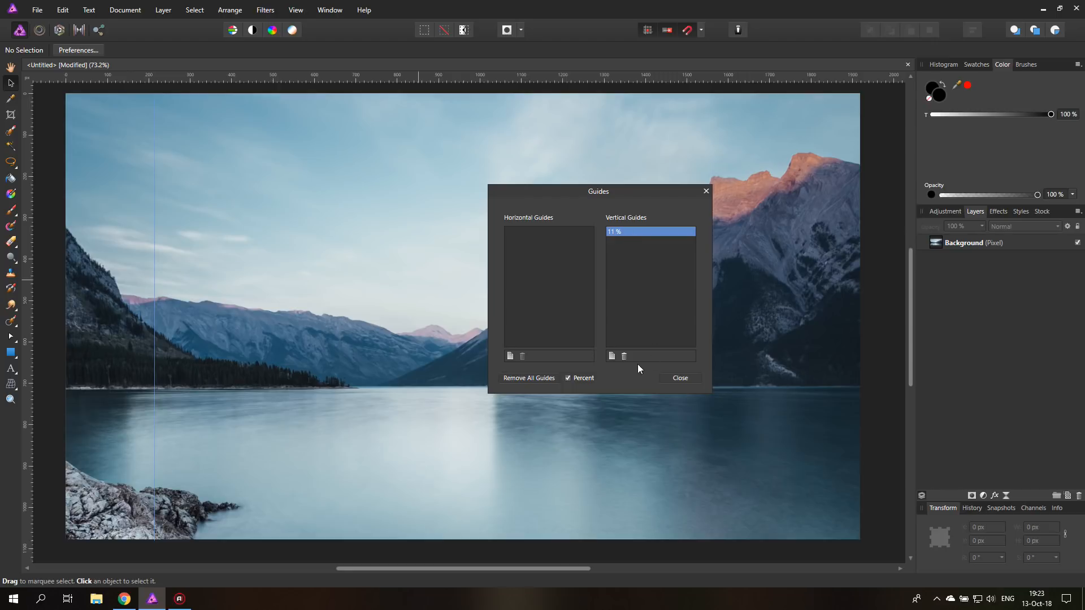
Step: Add a second vertical guide at 100/3 percent
{"action": "left_click", "coordinate": [611, 356]}
{"action": "double_click", "coordinate": [621, 242]}
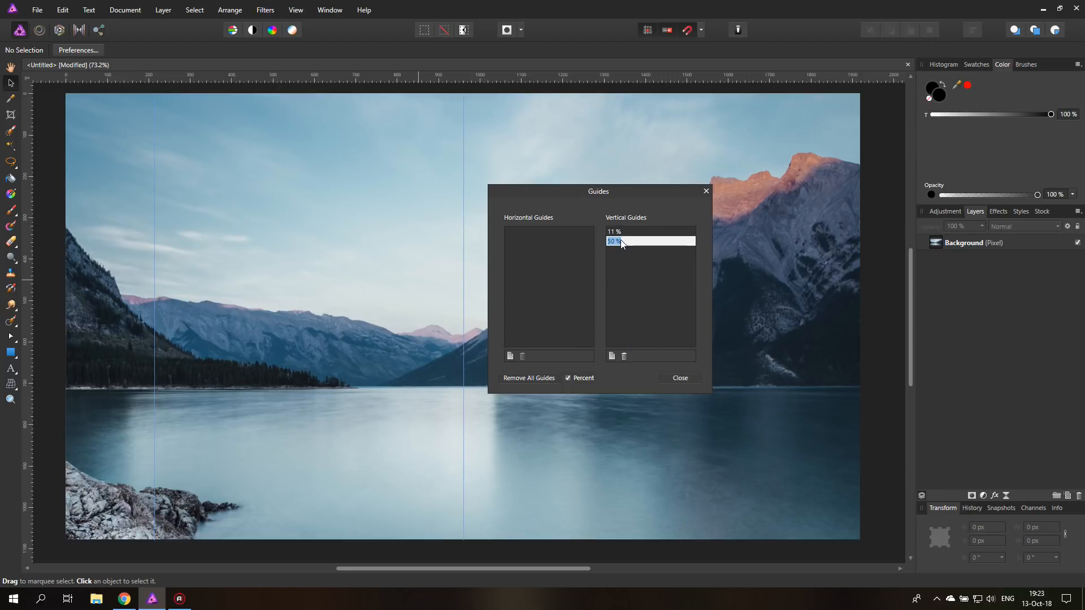
{"action": "type", "text": "100/3"}
{"action": "key", "text": "Return"}
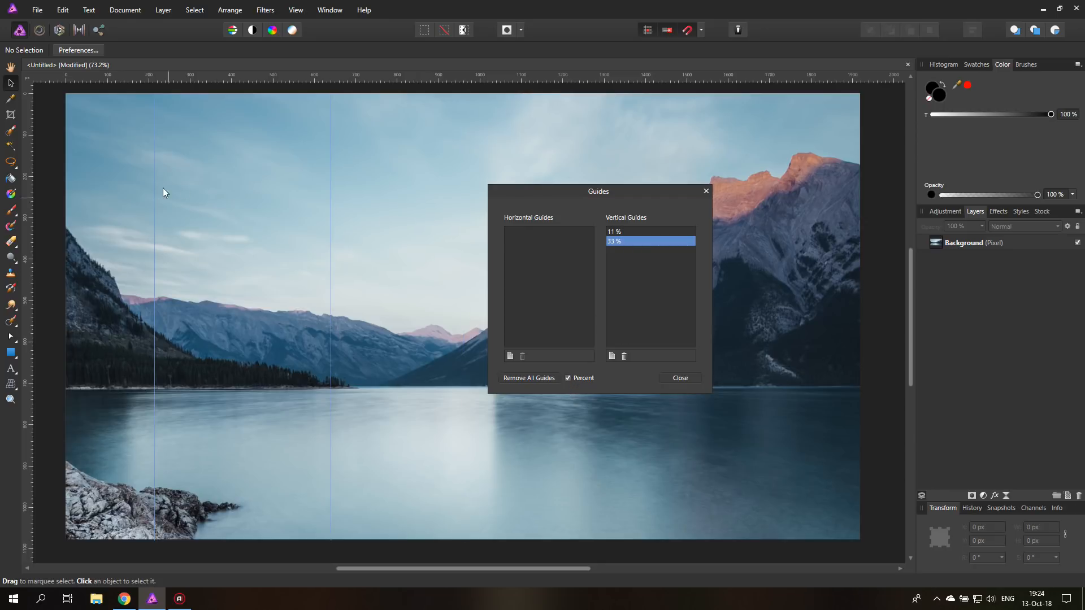
Step: Switch the guide positions back to pixels and add a third vertical guide at 640*2 px
{"action": "left_click", "coordinate": [568, 379]}
{"action": "left_click", "coordinate": [611, 356]}
{"action": "double_click", "coordinate": [615, 252]}
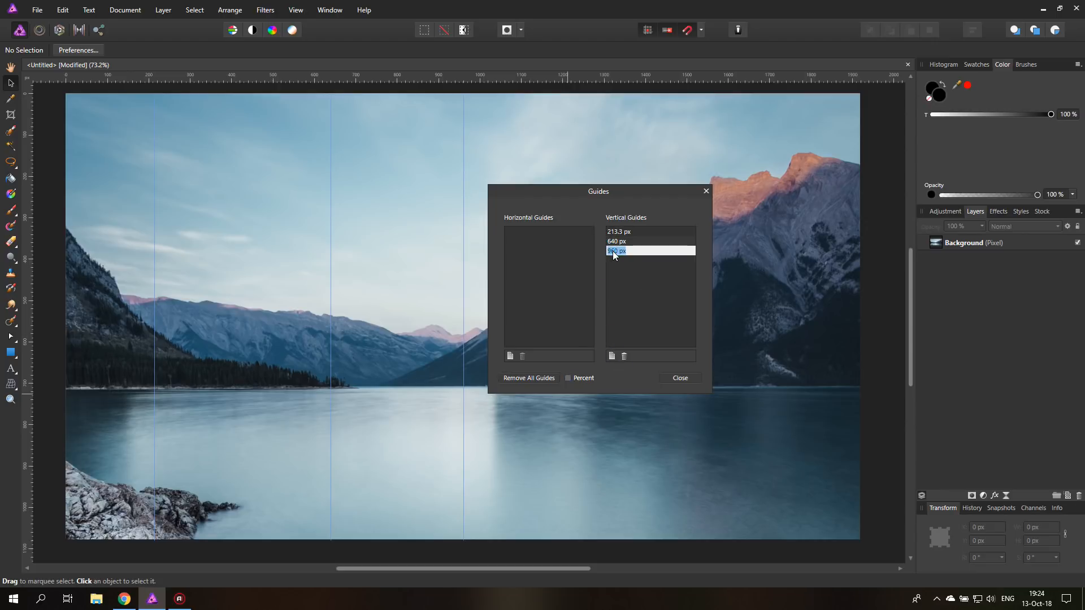
{"action": "type", "text": "640*2"}
{"action": "key", "text": "Return"}
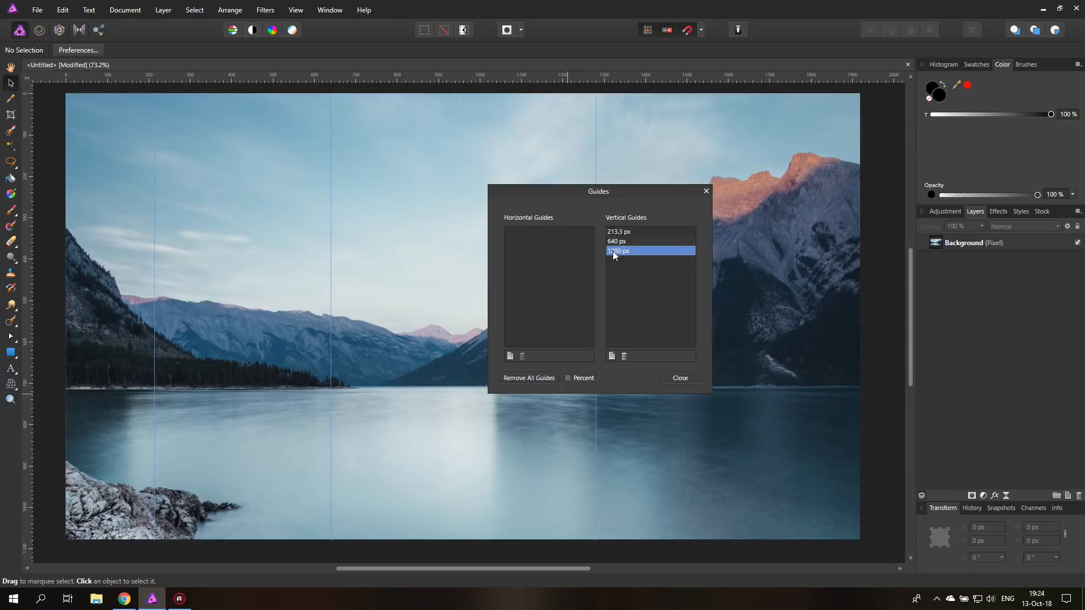
Step: Delete the vertical guide at 213.3 px and close the Guides Manager
{"action": "left_click_drag", "start_coordinate": [615, 191], "coordinate": [695, 269]}
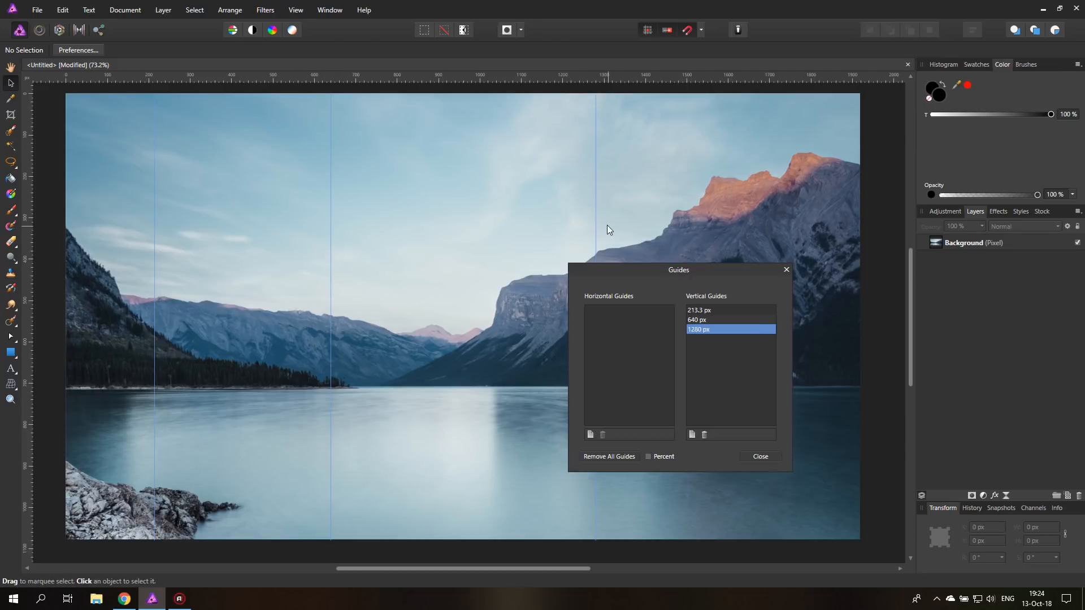
{"action": "left_click", "coordinate": [718, 312]}
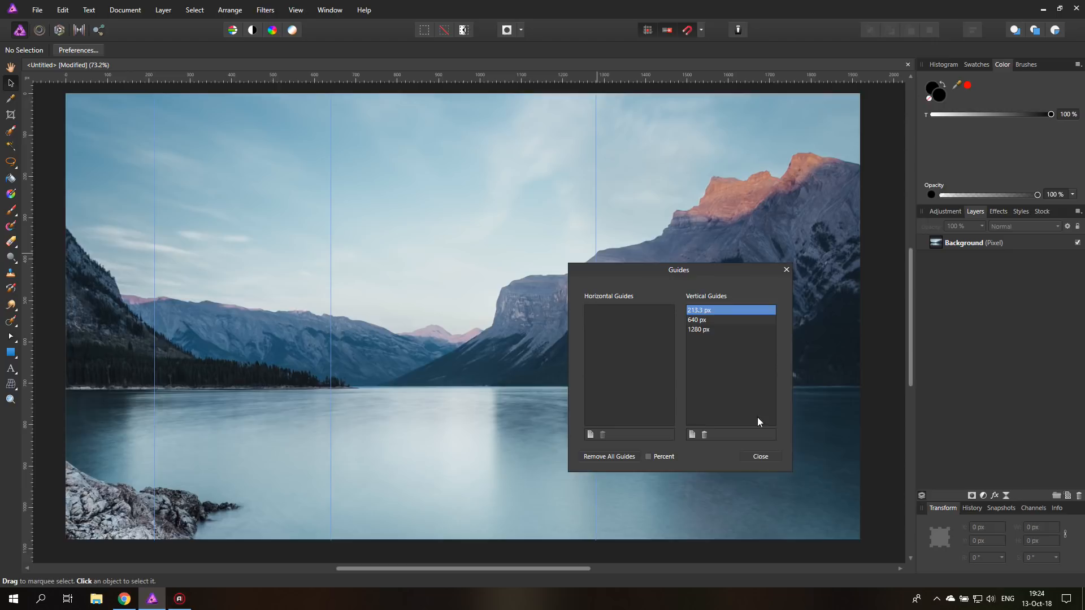
{"action": "left_click", "coordinate": [704, 434]}
{"action": "left_click", "coordinate": [785, 270]}
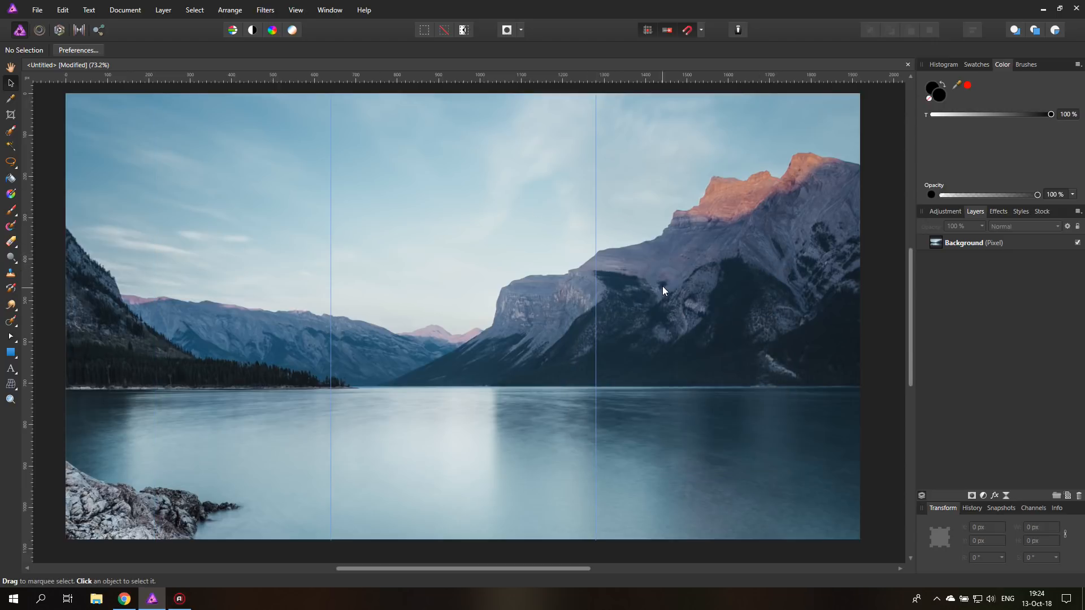
Step: Reopen the Guides Manager, remove all guides from the document and close it
{"action": "left_click", "coordinate": [296, 10]}
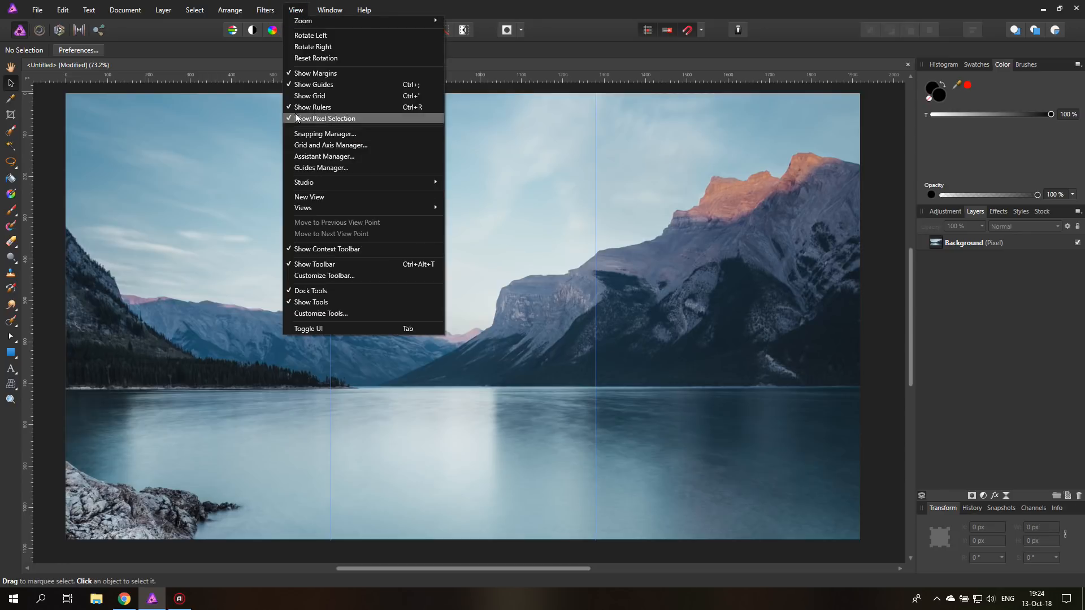
{"action": "left_click", "coordinate": [320, 168]}
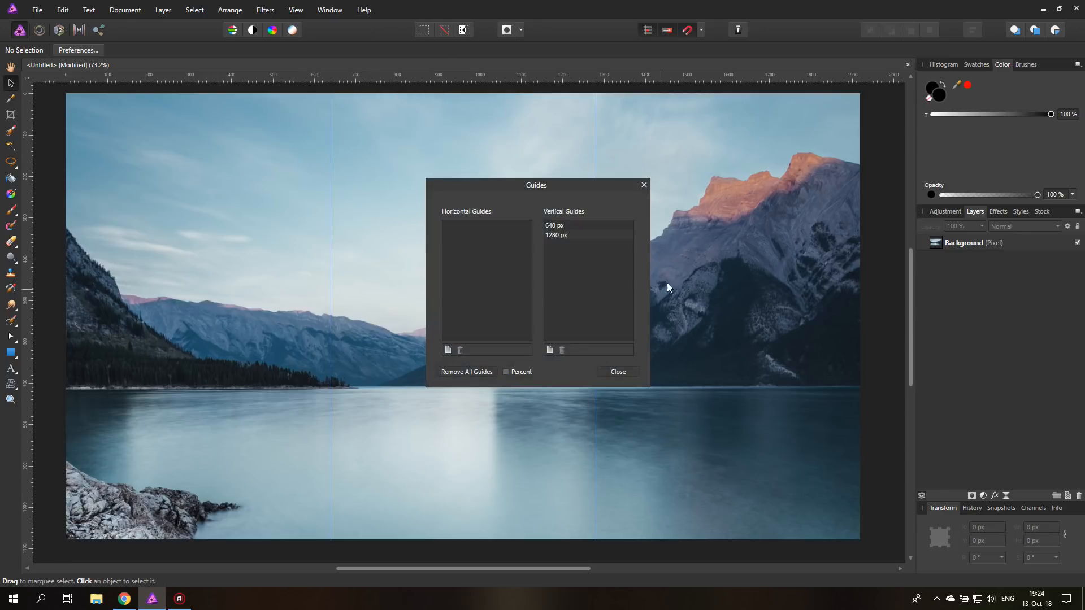
{"action": "left_click", "coordinate": [555, 226]}
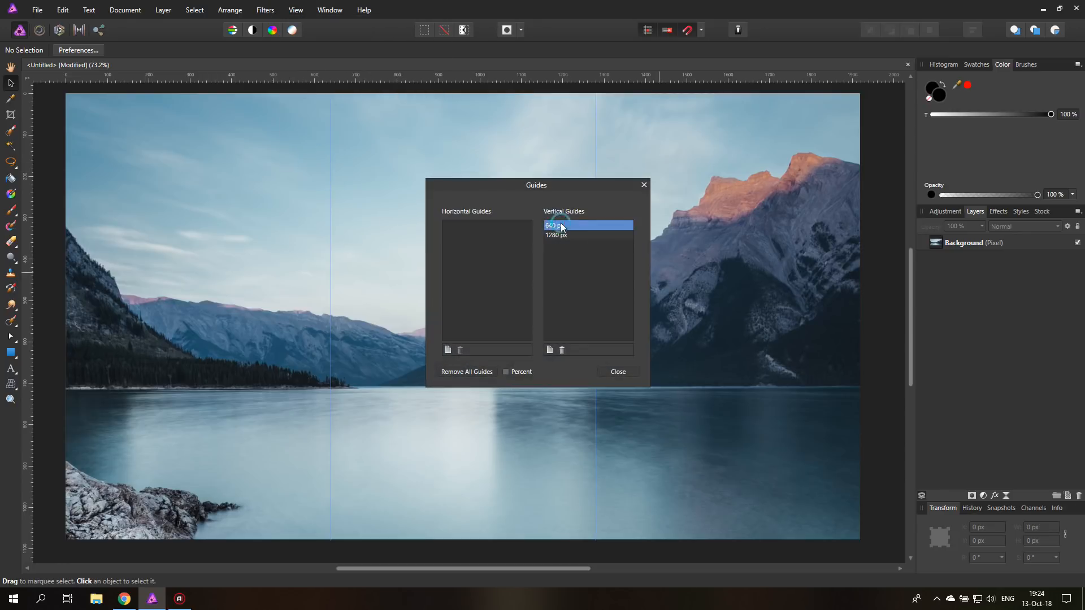
{"action": "left_click", "coordinate": [463, 372]}
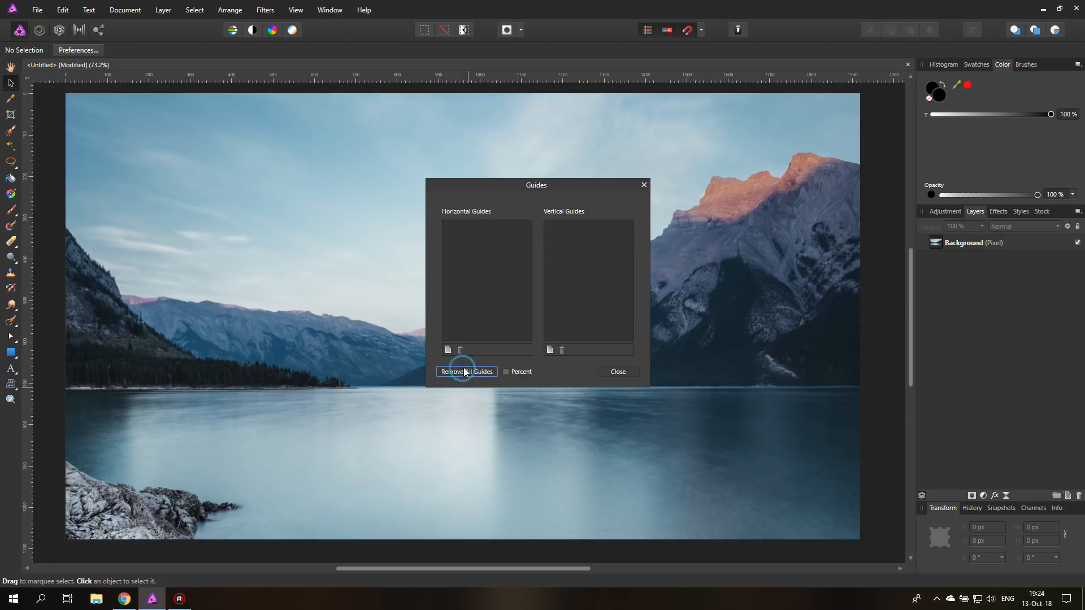
{"action": "left_click", "coordinate": [643, 184]}
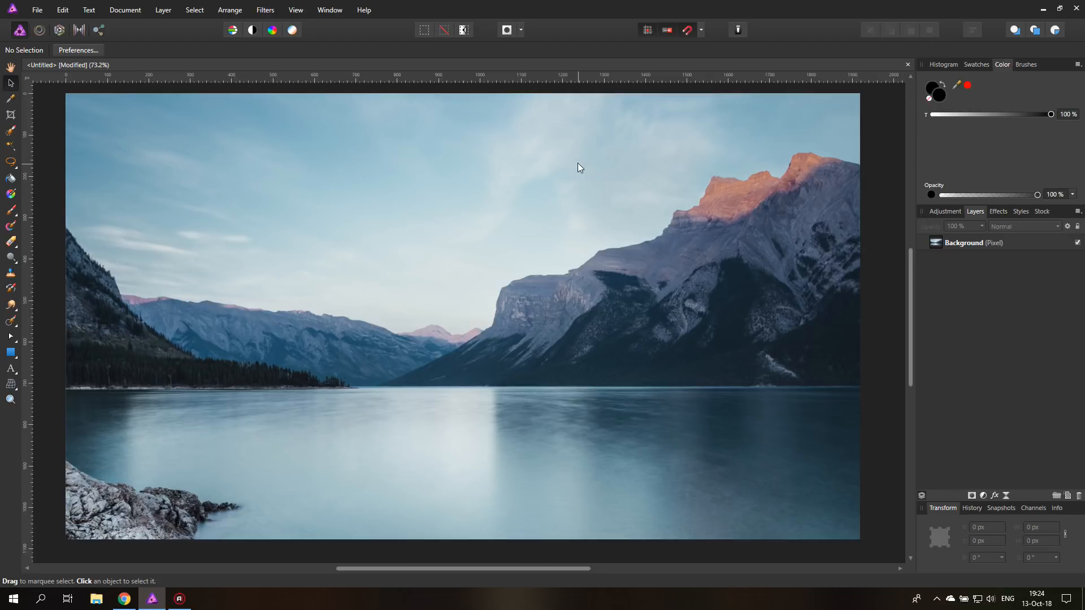
Step: Draw a black rectangle about 433 by 300 px over the sky, then switch to the Move tool
{"action": "left_click", "coordinate": [11, 352]}
{"action": "left_click_drag", "start_coordinate": [268, 164], "coordinate": [457, 294]}
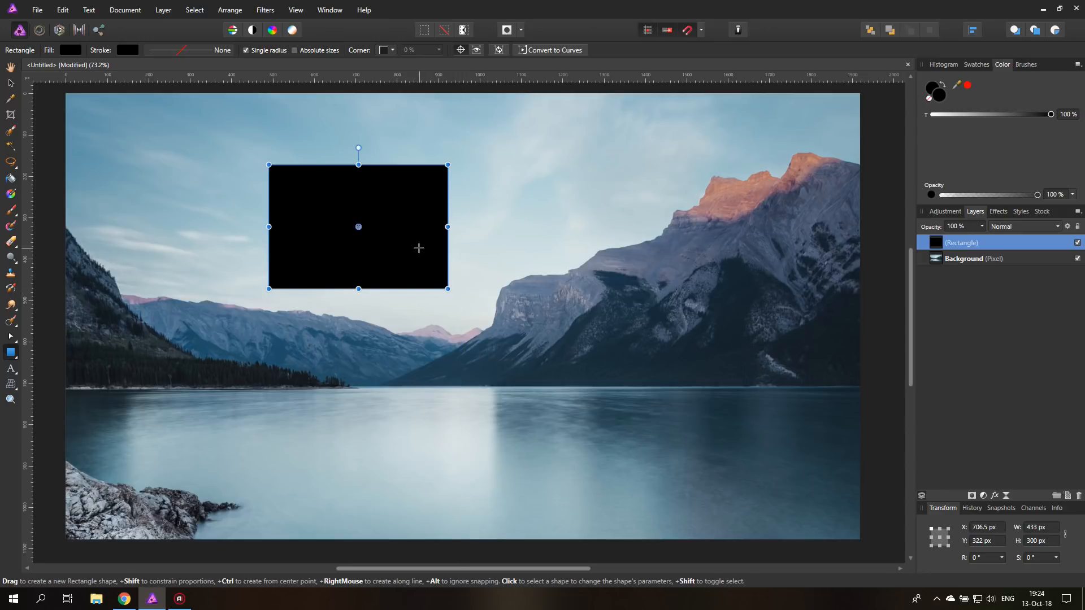
{"action": "left_click", "coordinate": [11, 83]}
Step: Apply an orange Outline layer effect with a radius of about 19.7 px to the rectangle
{"action": "left_click", "coordinate": [998, 211]}
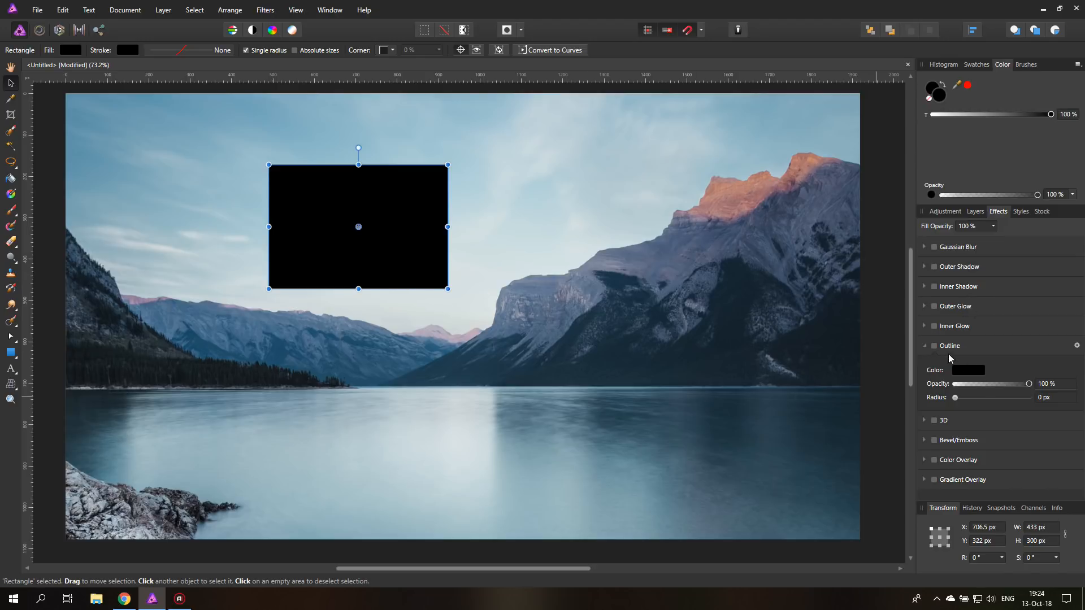
{"action": "left_click", "coordinate": [934, 346]}
{"action": "left_click", "coordinate": [966, 372]}
{"action": "left_click", "coordinate": [943, 423]}
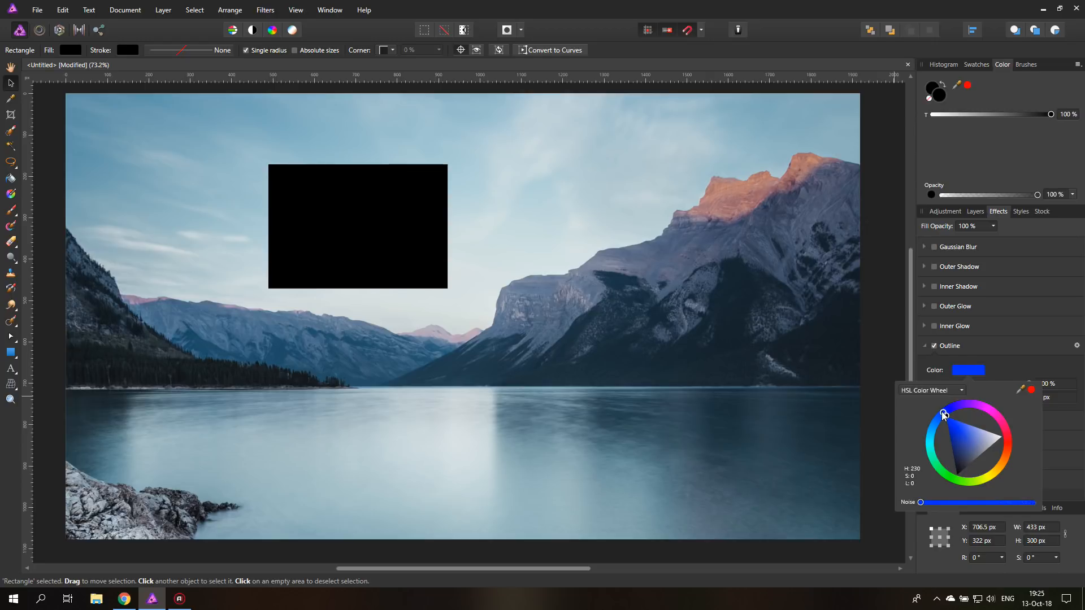
{"action": "left_click_drag", "start_coordinate": [956, 398], "coordinate": [1011, 462]}
{"action": "left_click", "coordinate": [969, 372]}
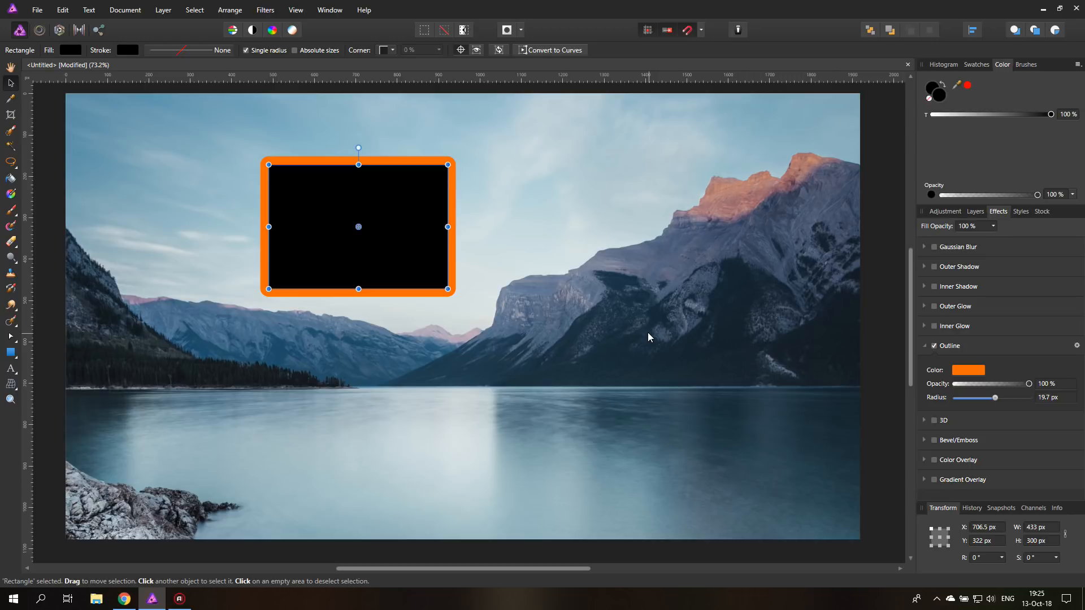
Step: Try resizing the outlined rectangle to several larger sizes, ending at about 868 by 601 px, and undo the resizing
{"action": "left_click_drag", "start_coordinate": [448, 288], "coordinate": [755, 502]}
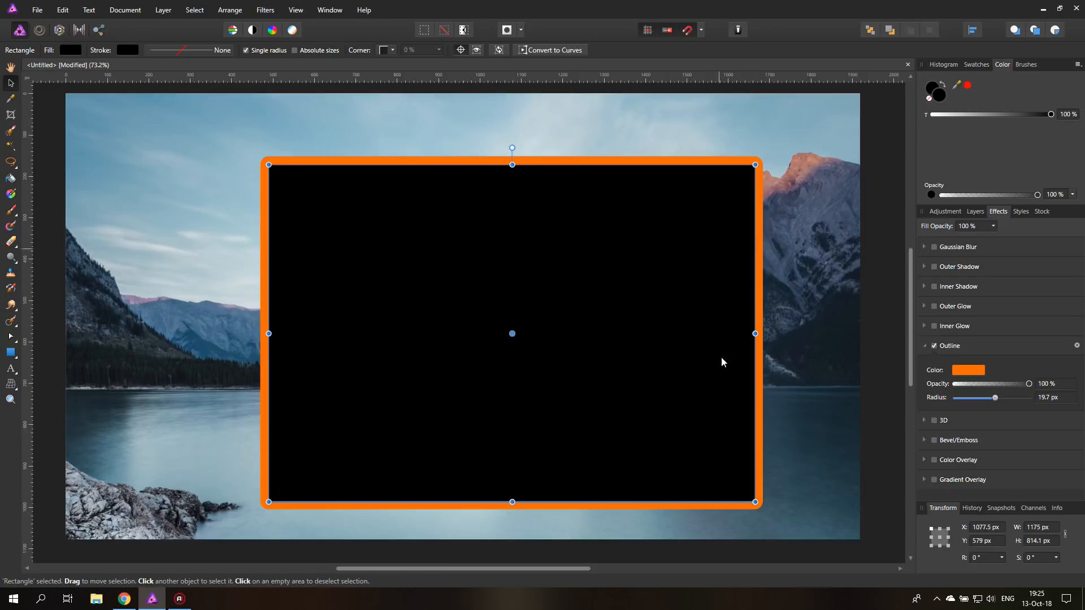
{"action": "left_click_drag", "start_coordinate": [755, 502], "coordinate": [749, 498]}
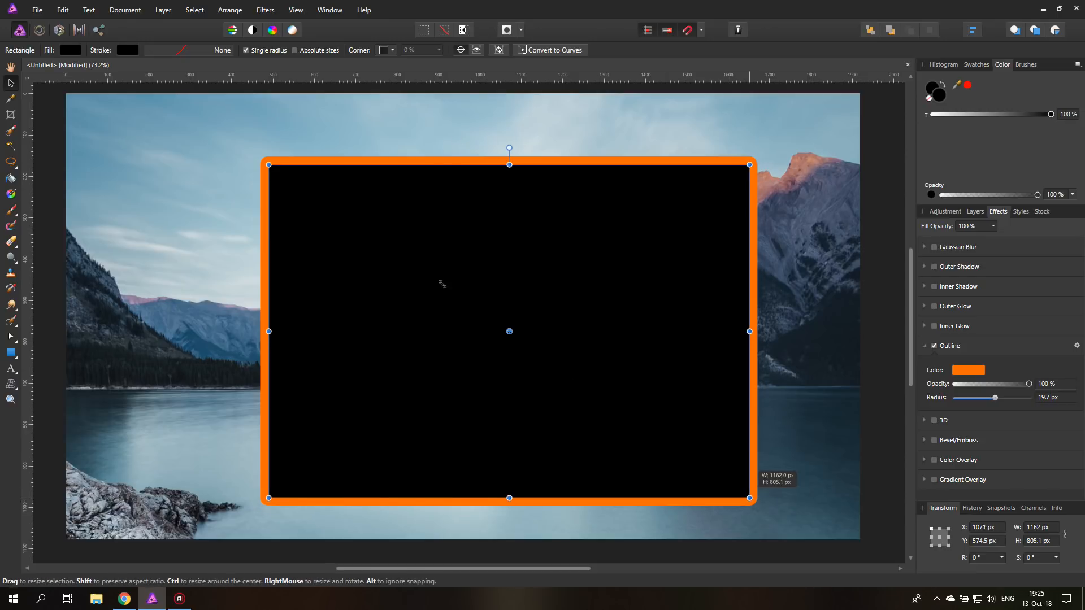
{"action": "left_click_drag", "start_coordinate": [442, 284], "coordinate": [613, 439]}
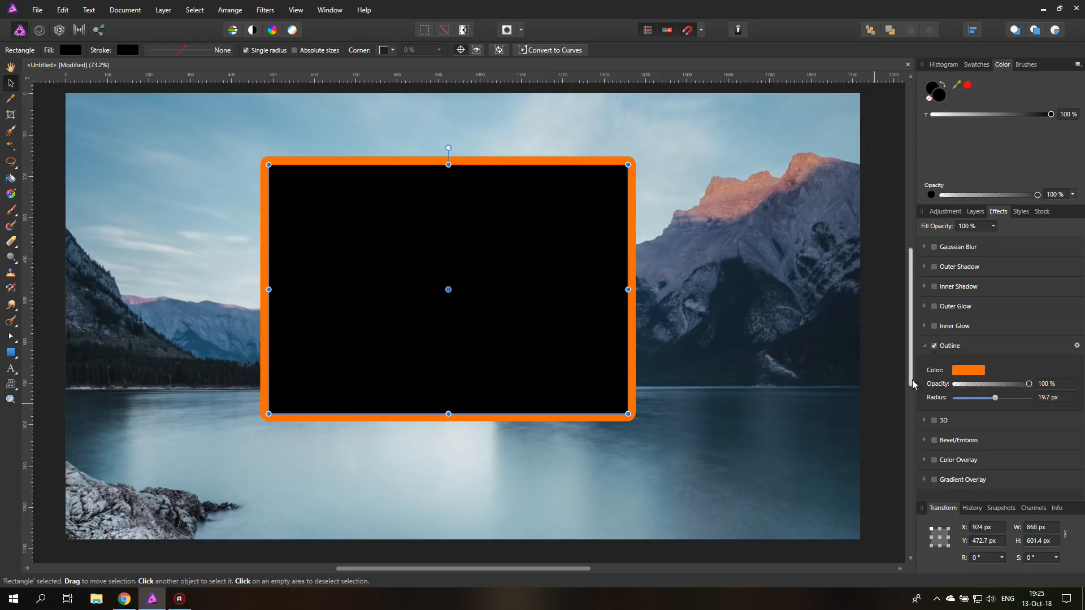
{"action": "key", "text": "ctrl+z"}
{"action": "key", "text": "ctrl+z"}
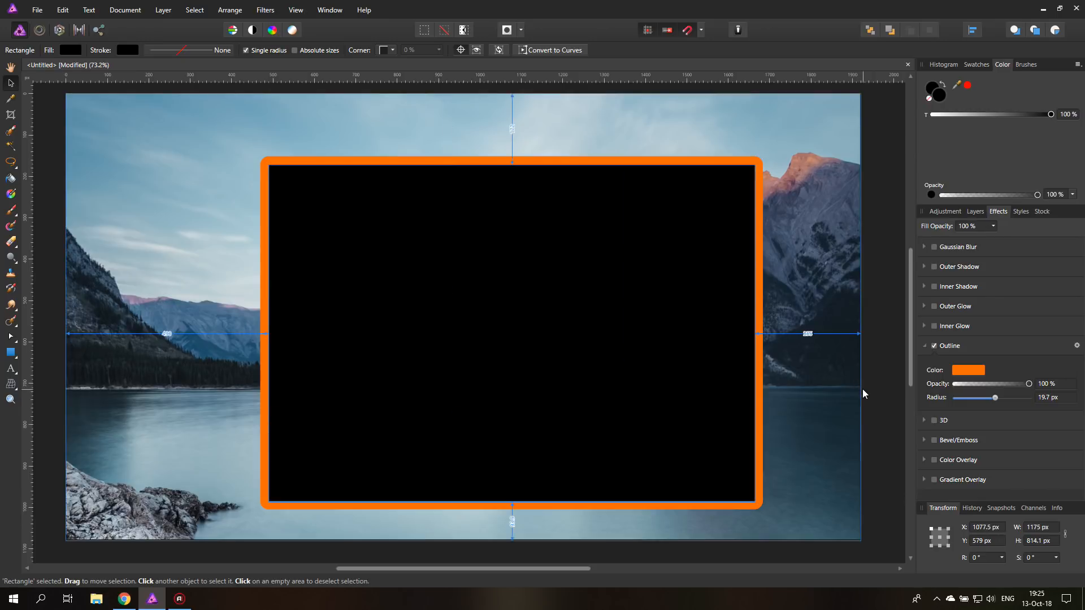
Step: Enable Scale with Object for the rectangle's layer effects and resize the rectangle to about 441 by 305.5 px
{"action": "left_click", "coordinate": [1077, 346]}
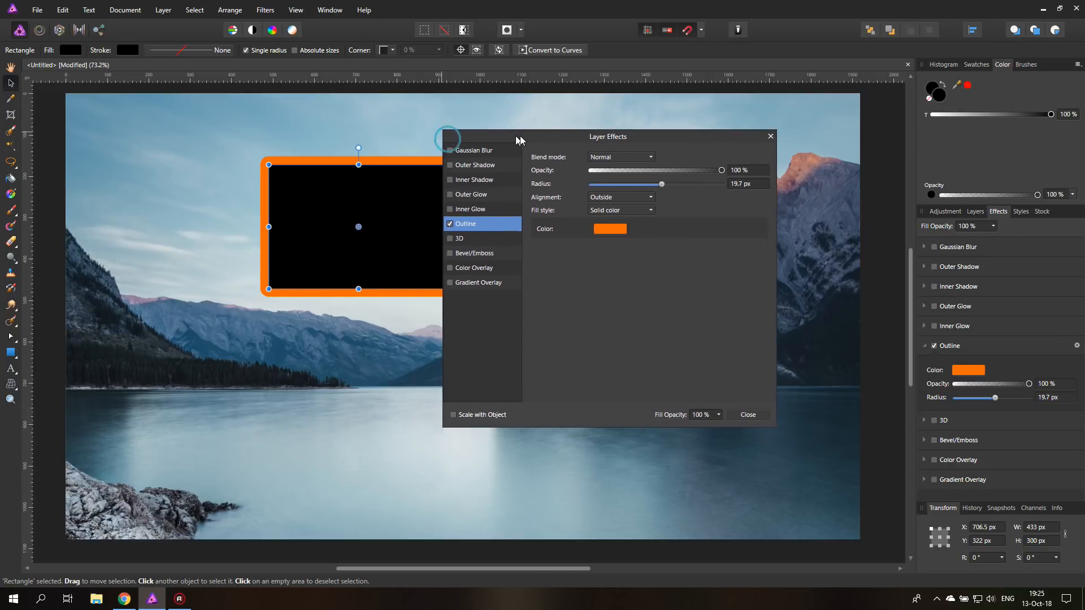
{"action": "left_click", "coordinate": [468, 419]}
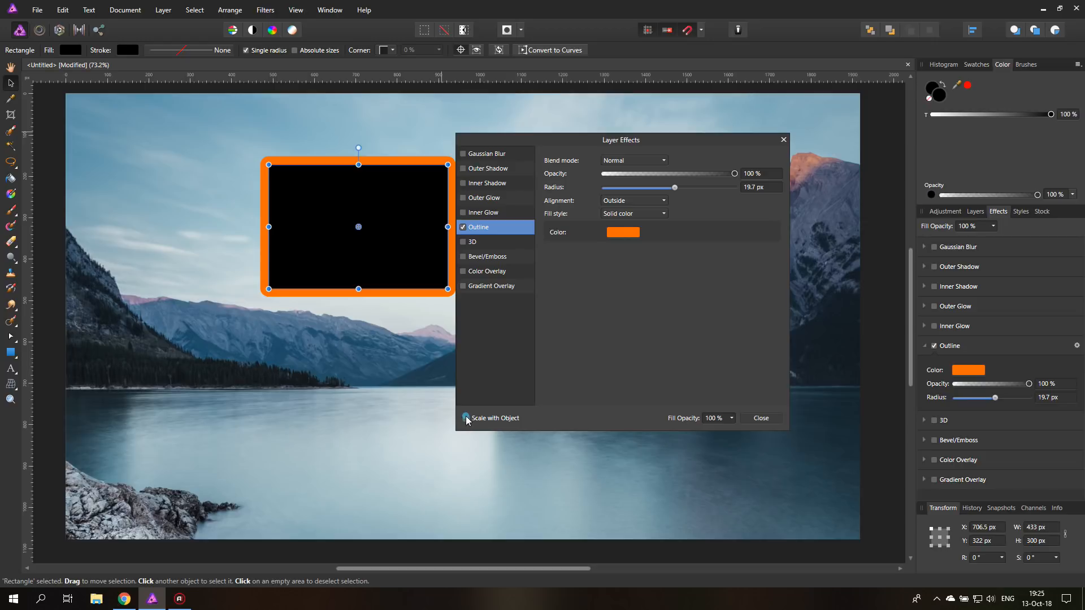
{"action": "left_click", "coordinate": [783, 139]}
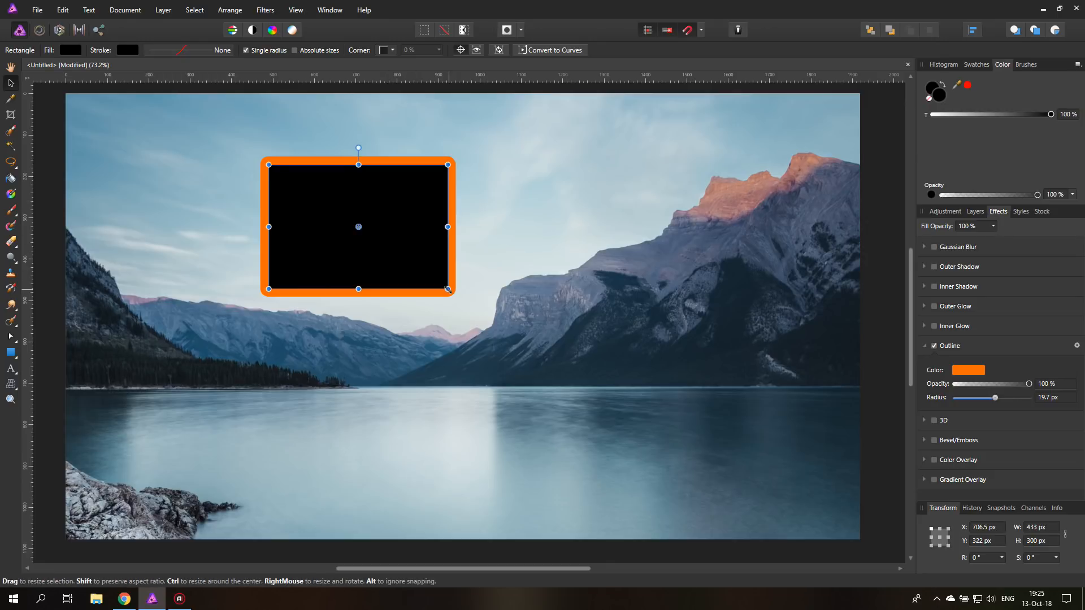
{"action": "mouse_move", "coordinate": [447, 290]}
{"action": "left_mouse_down"}
{"action": "mouse_move", "coordinate": [560, 357]}
{"action": "mouse_move", "coordinate": [728, 484]}
{"action": "mouse_move", "coordinate": [328, 205]}
{"action": "mouse_move", "coordinate": [613, 420]}
{"action": "mouse_move", "coordinate": [690, 452]}
{"action": "mouse_move", "coordinate": [715, 489]}
{"action": "mouse_move", "coordinate": [447, 308]}
{"action": "mouse_move", "coordinate": [433, 280]}
{"action": "mouse_move", "coordinate": [454, 308]}
{"action": "left_mouse_up"}
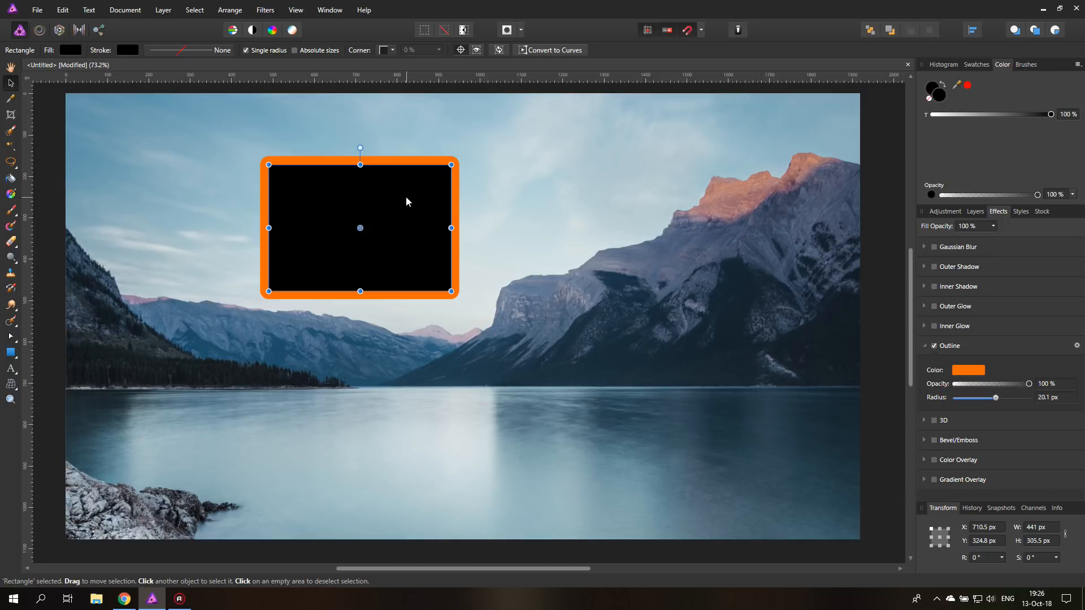
Step: Delete the orange-outlined rectangle and clear the selection
{"action": "key", "text": "Delete"}
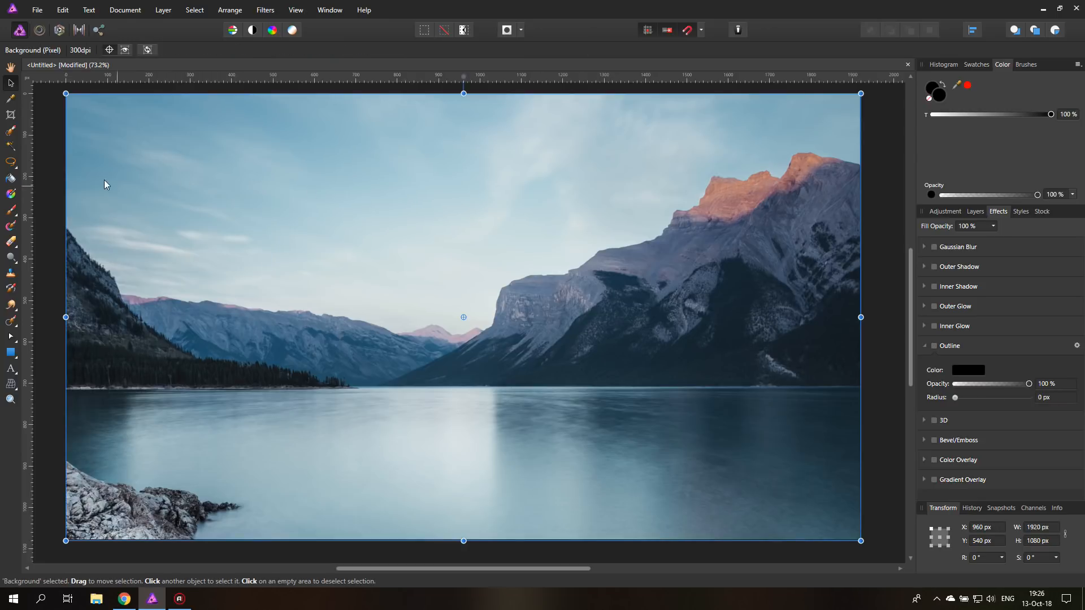
{"action": "left_click", "coordinate": [51, 189]}
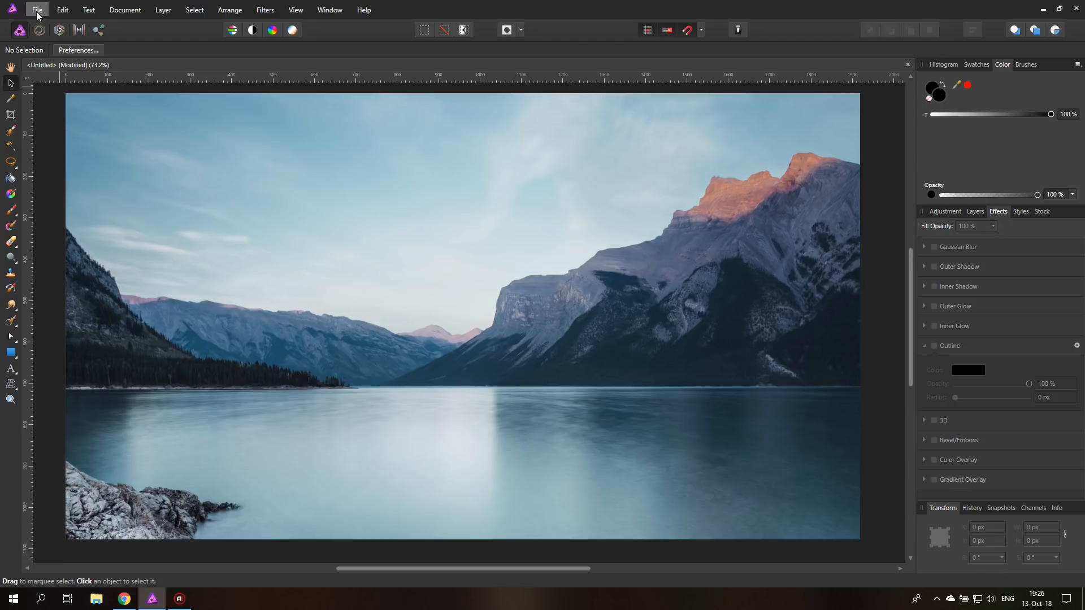
Step: Set the document's resolution to 72 DPI with Resample turned off
{"action": "left_click", "coordinate": [125, 10]}
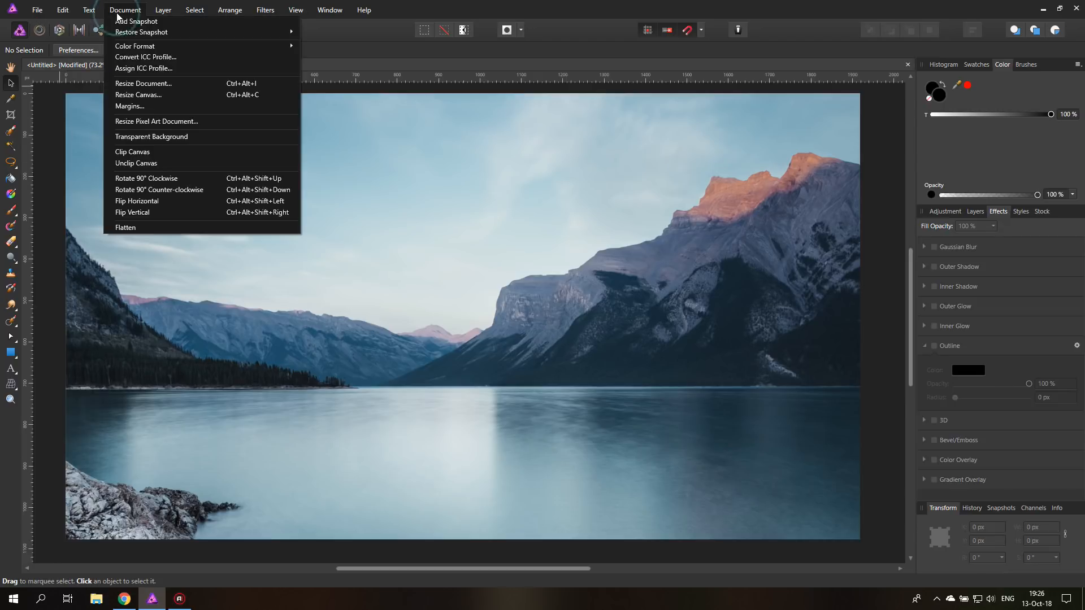
{"action": "left_click", "coordinate": [136, 83]}
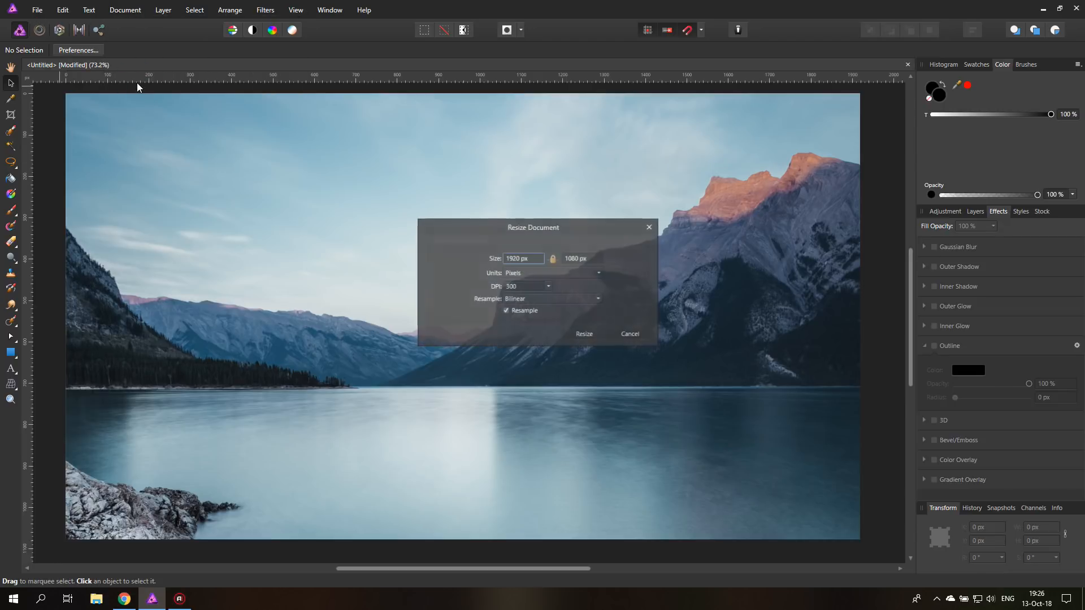
{"action": "left_click", "coordinate": [533, 287]}
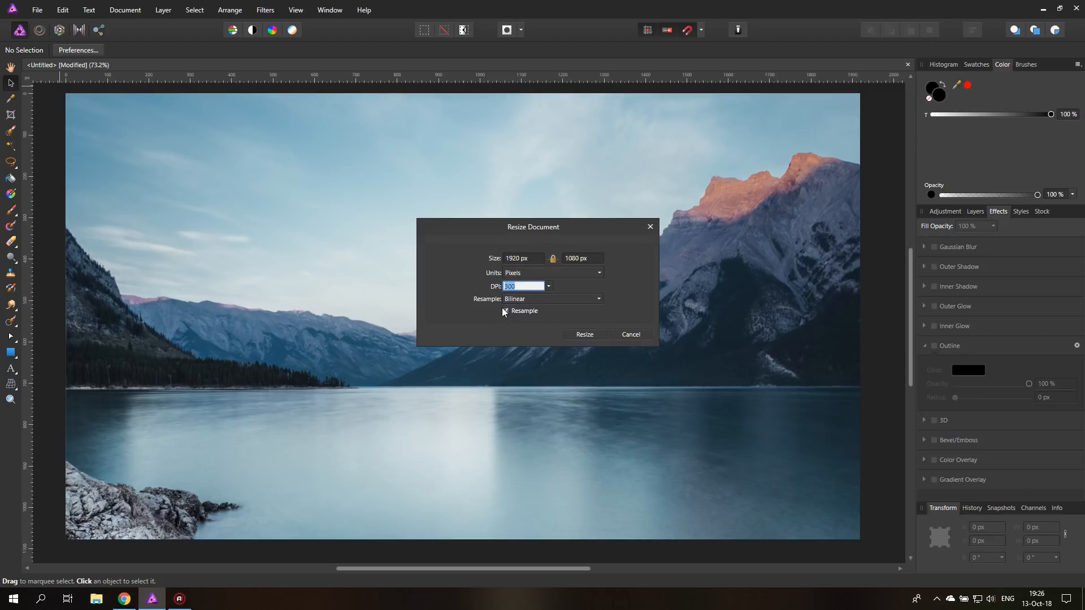
{"action": "left_click", "coordinate": [525, 274]}
{"action": "left_click", "coordinate": [525, 284]}
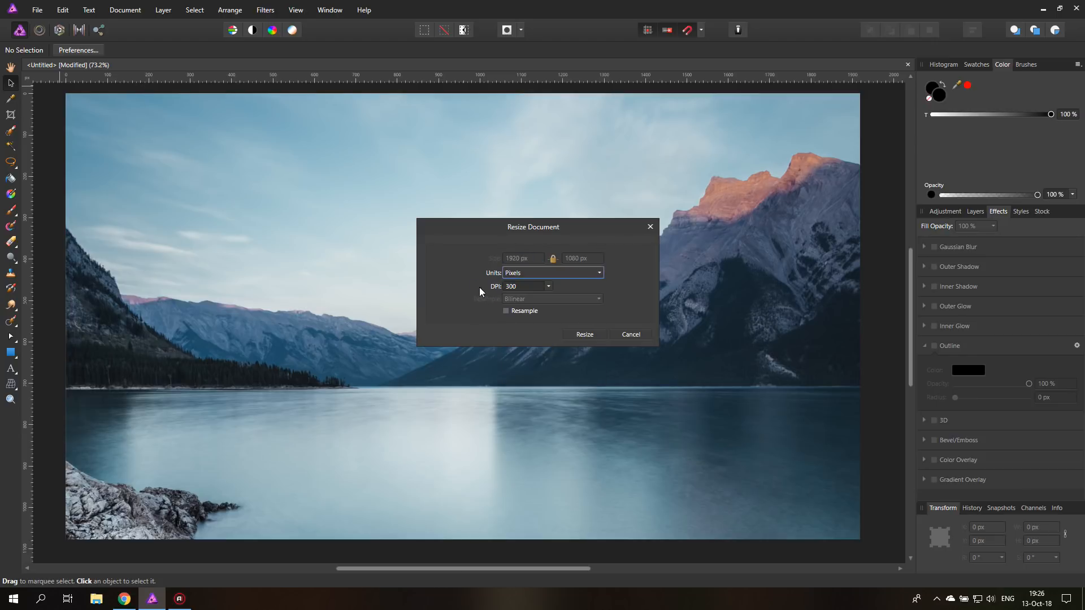
{"action": "left_click", "coordinate": [520, 286]}
{"action": "type", "text": "72"}
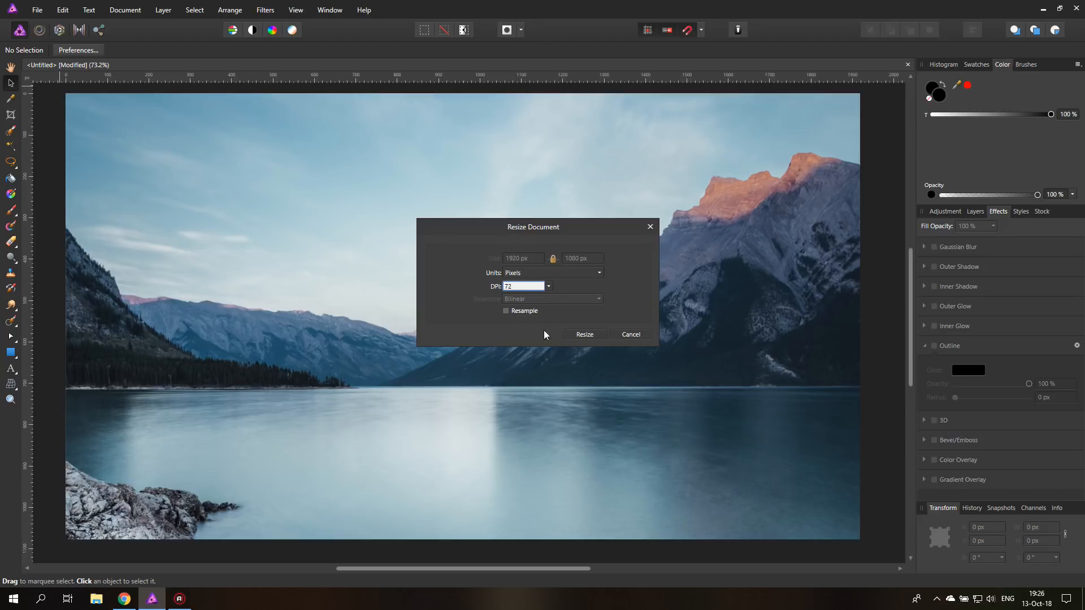
{"action": "left_click", "coordinate": [577, 336]}
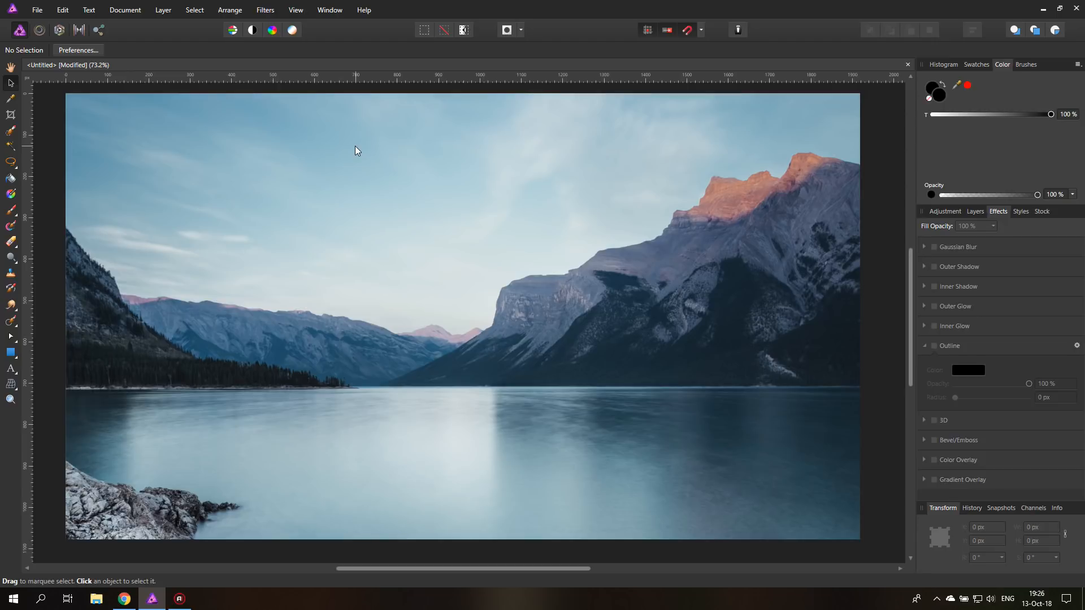
Step: Place the image BRand Design 02 260px 72dpi.jpg at its default size and move it to about X 225, Y 242 px in the sky
{"action": "left_click", "coordinate": [37, 10]}
{"action": "left_click", "coordinate": [48, 232]}
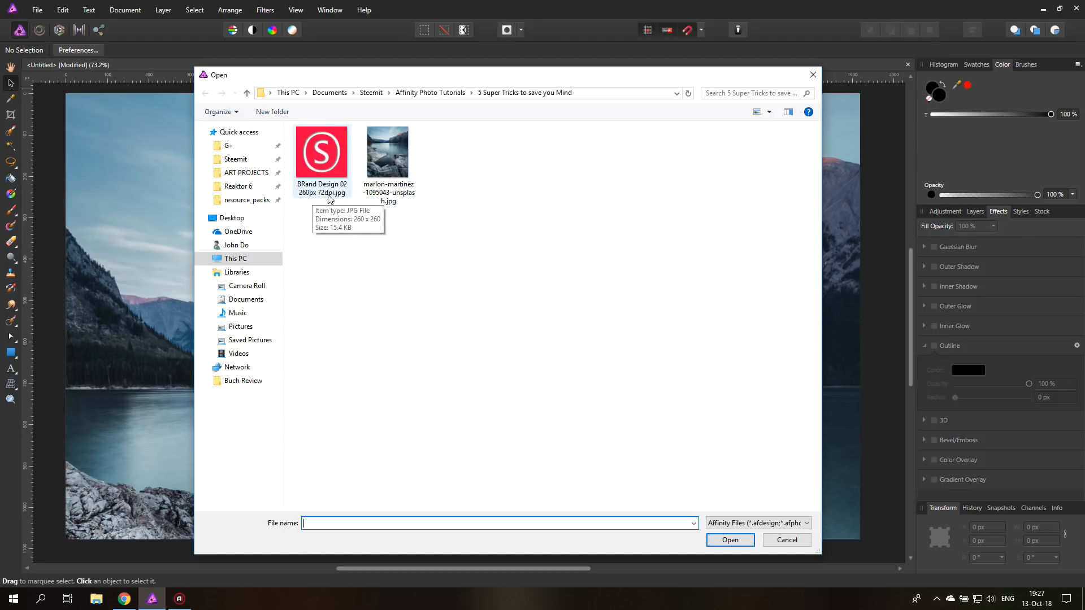
{"action": "double_click", "coordinate": [332, 169]}
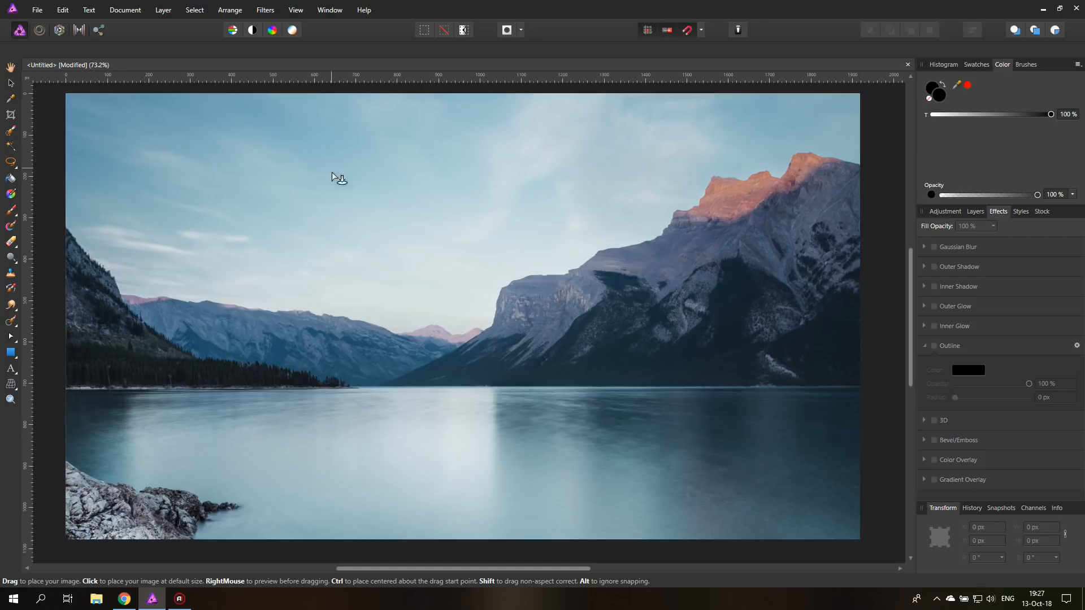
{"action": "left_click", "coordinate": [227, 208]}
{"action": "left_click_drag", "start_coordinate": [241, 207], "coordinate": [176, 193]}
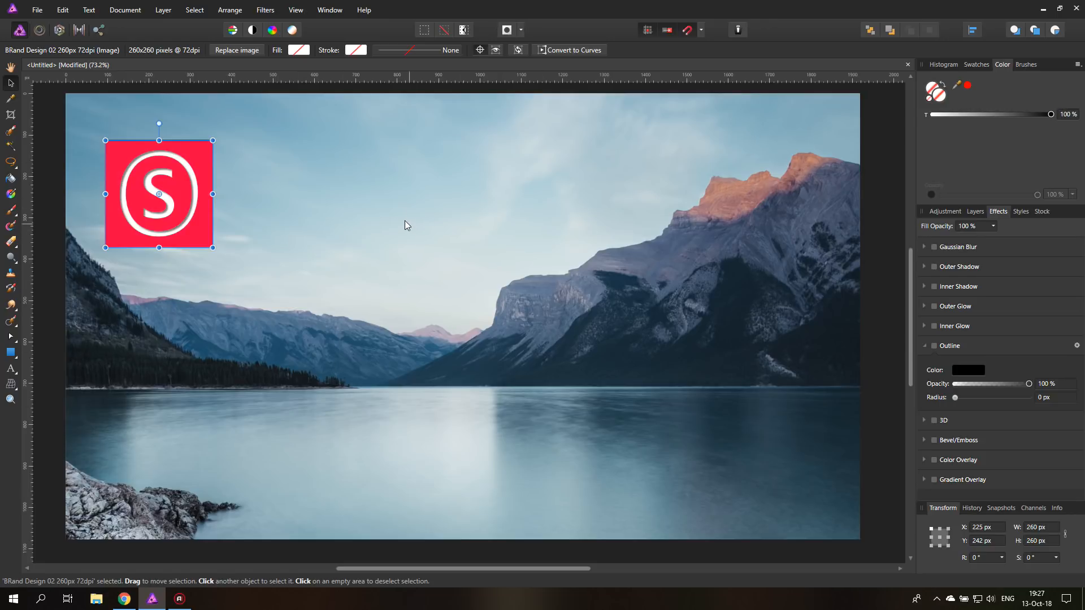
Step: Set the document's resolution to 300 DPI with Resample turned off
{"action": "left_click", "coordinate": [133, 10]}
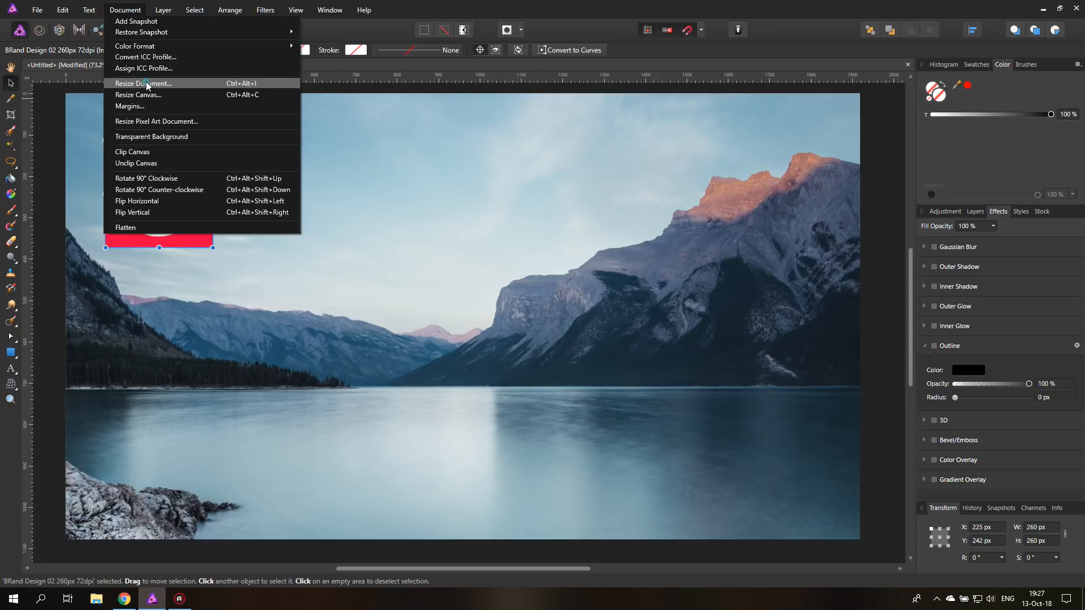
{"action": "left_click", "coordinate": [143, 84]}
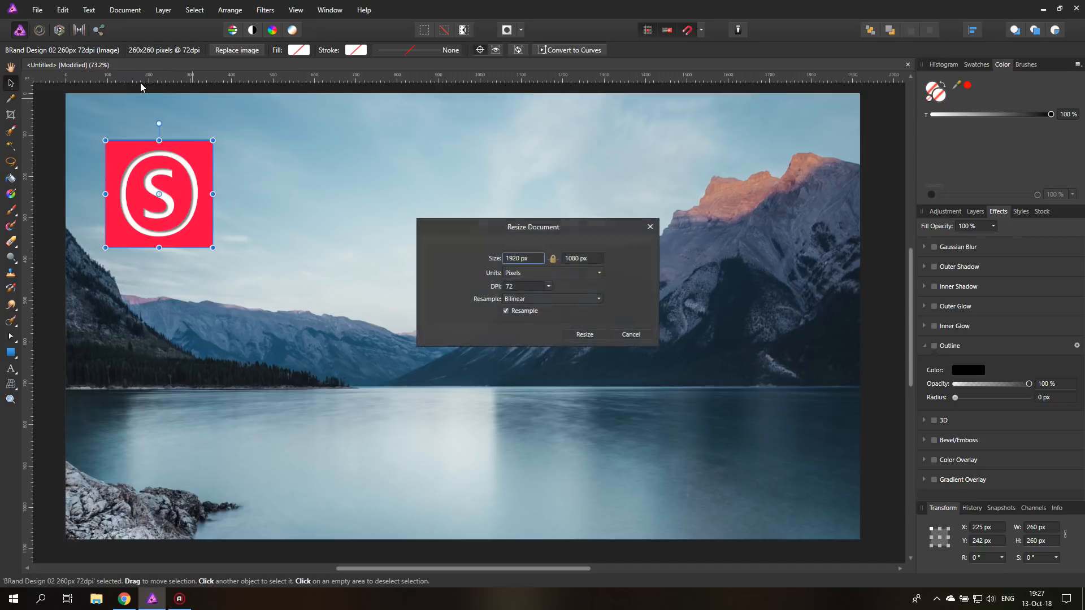
{"action": "left_click", "coordinate": [506, 311]}
{"action": "left_click", "coordinate": [521, 286]}
{"action": "type", "text": "30"}
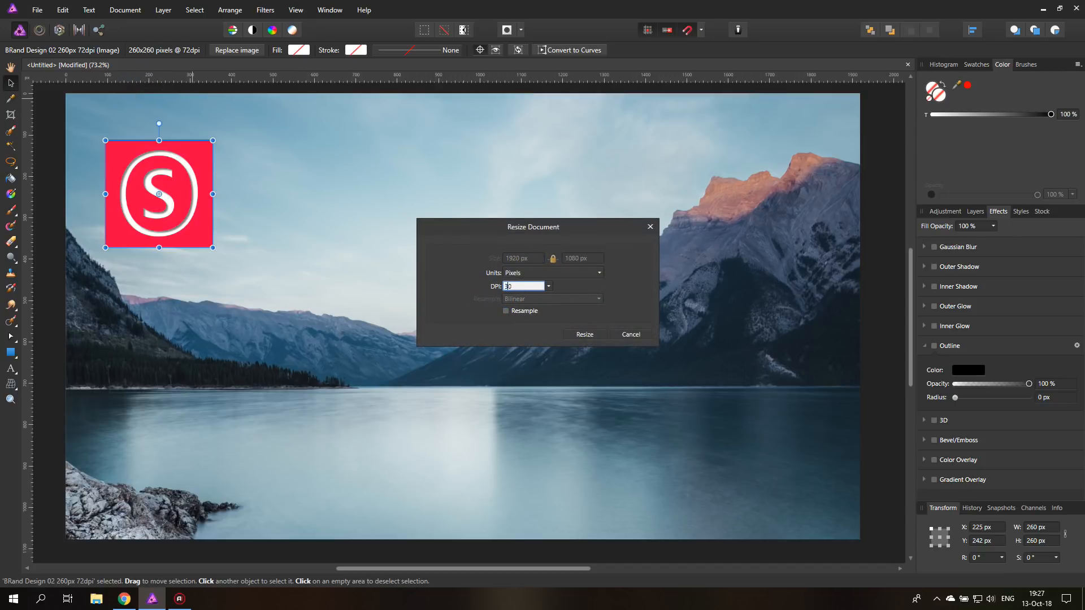
{"action": "type", "text": "0"}
{"action": "left_click", "coordinate": [587, 335]}
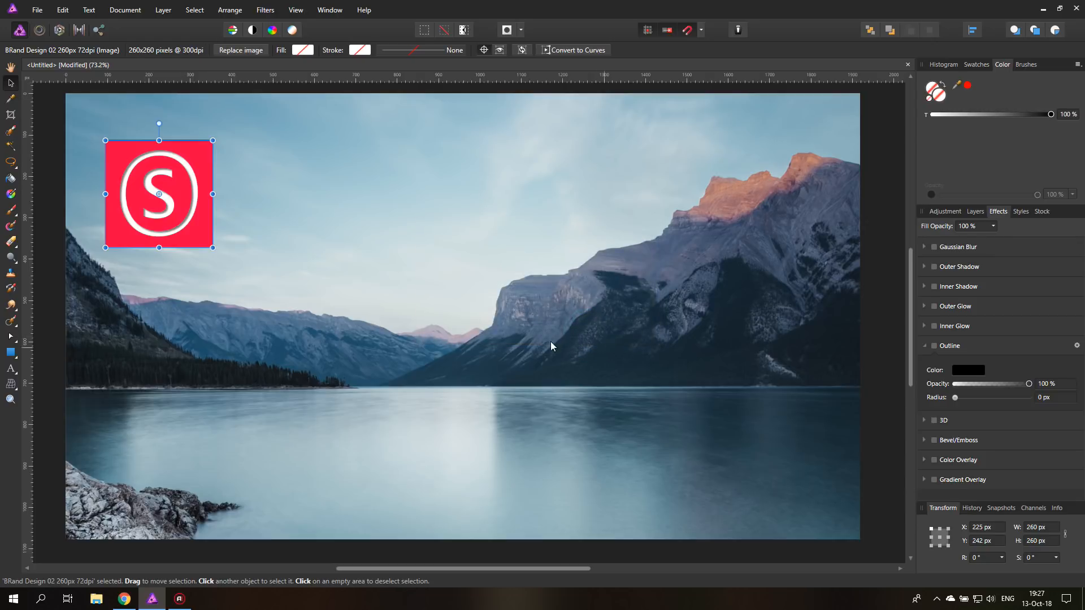
Step: Place a second copy of the BRand Design 02 logo at default size and move it to about X 1125.7, Y 541.7 px
{"action": "left_click", "coordinate": [41, 11]}
{"action": "left_click", "coordinate": [68, 233]}
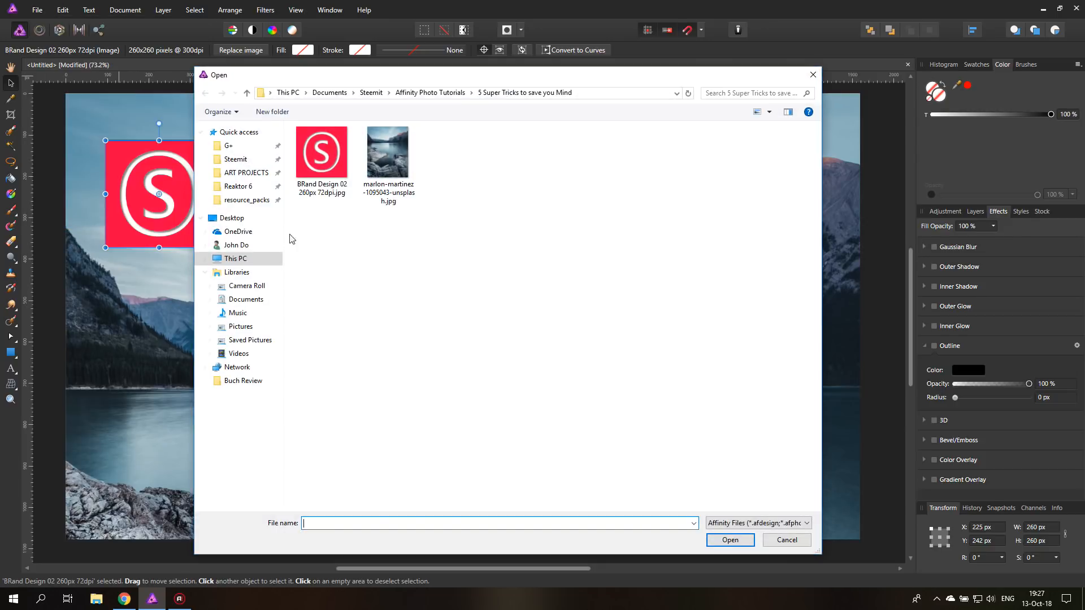
{"action": "left_click", "coordinate": [322, 152]}
{"action": "double_click", "coordinate": [321, 167]}
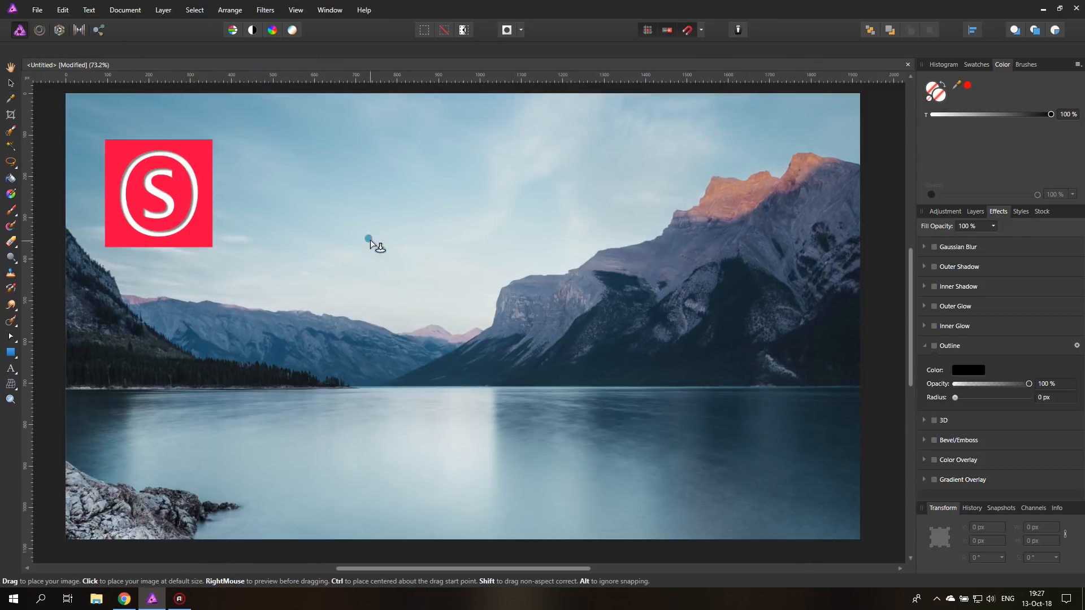
{"action": "left_click", "coordinate": [371, 240]}
{"action": "left_click_drag", "start_coordinate": [362, 268], "coordinate": [578, 298]}
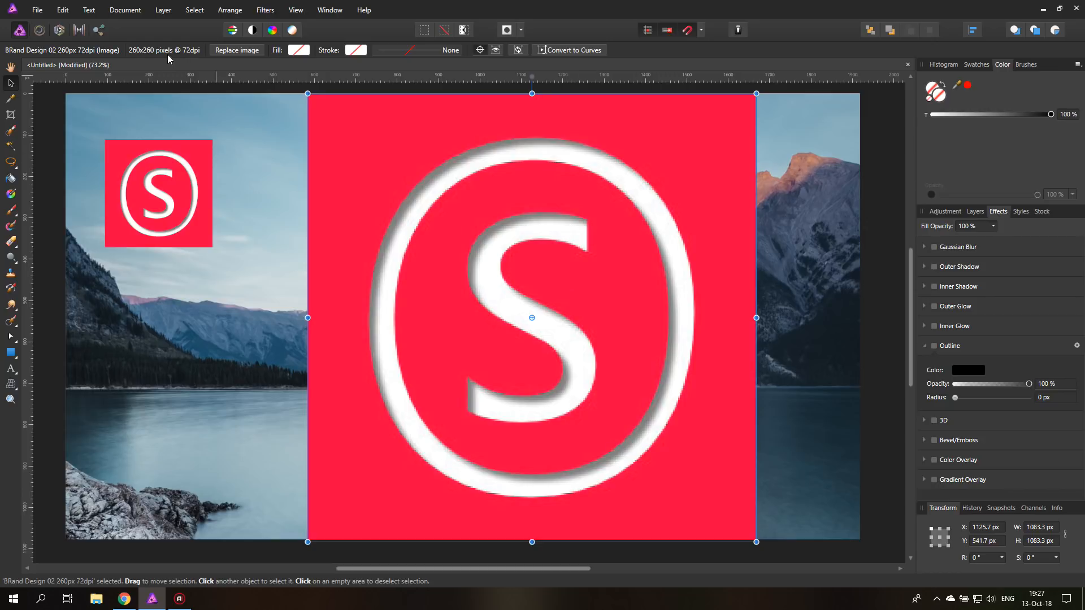
Step: Compare the pixel size and DPI of the small and large logos, and check that the Transform studio is enabled
{"action": "left_click", "coordinate": [209, 185]}
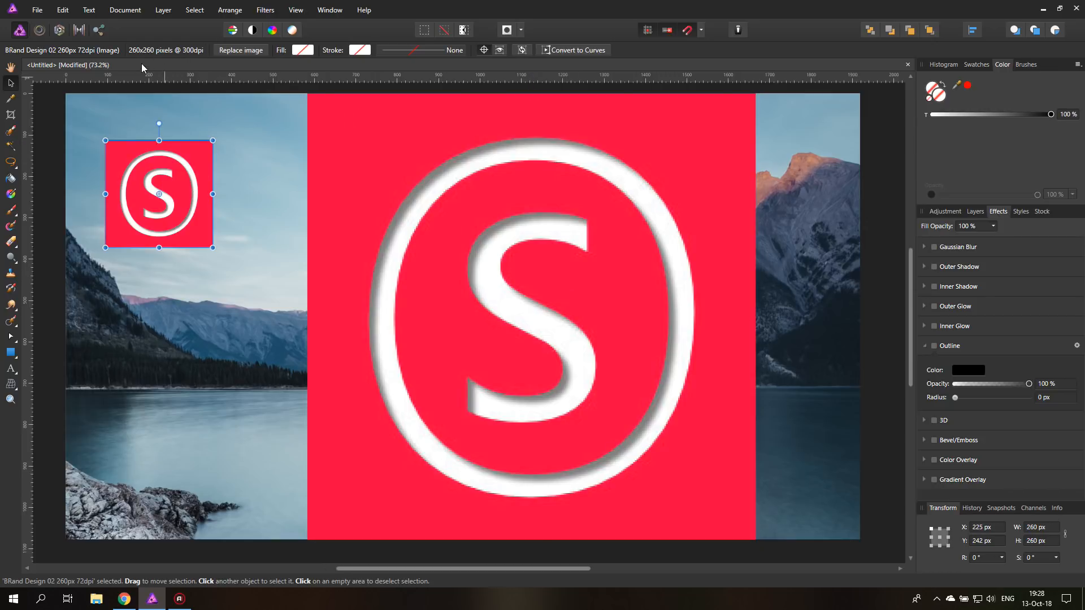
{"action": "left_click", "coordinate": [406, 152]}
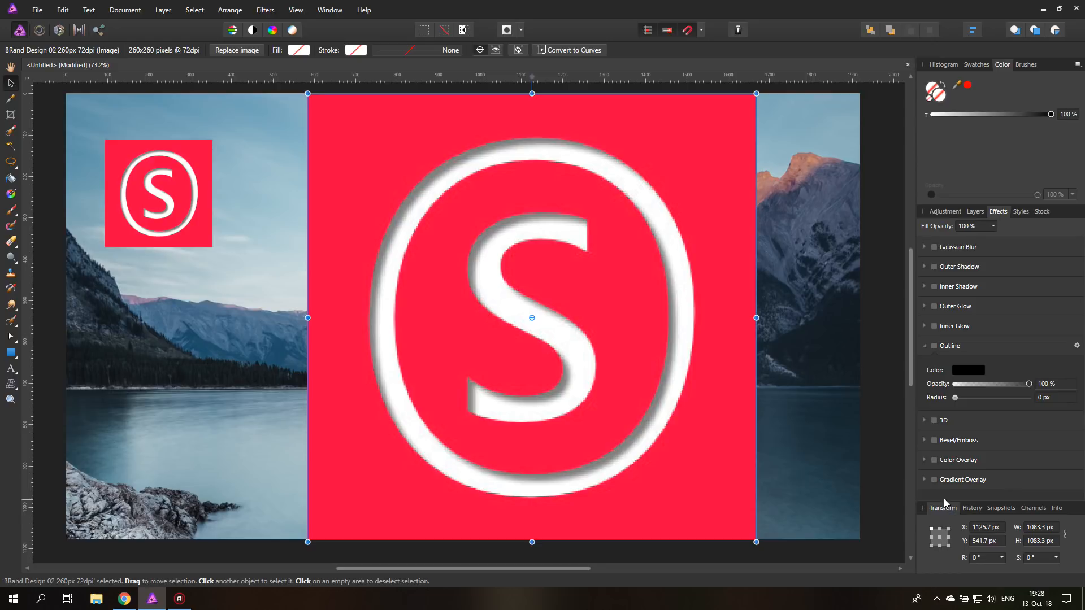
{"action": "left_click", "coordinate": [295, 9]}
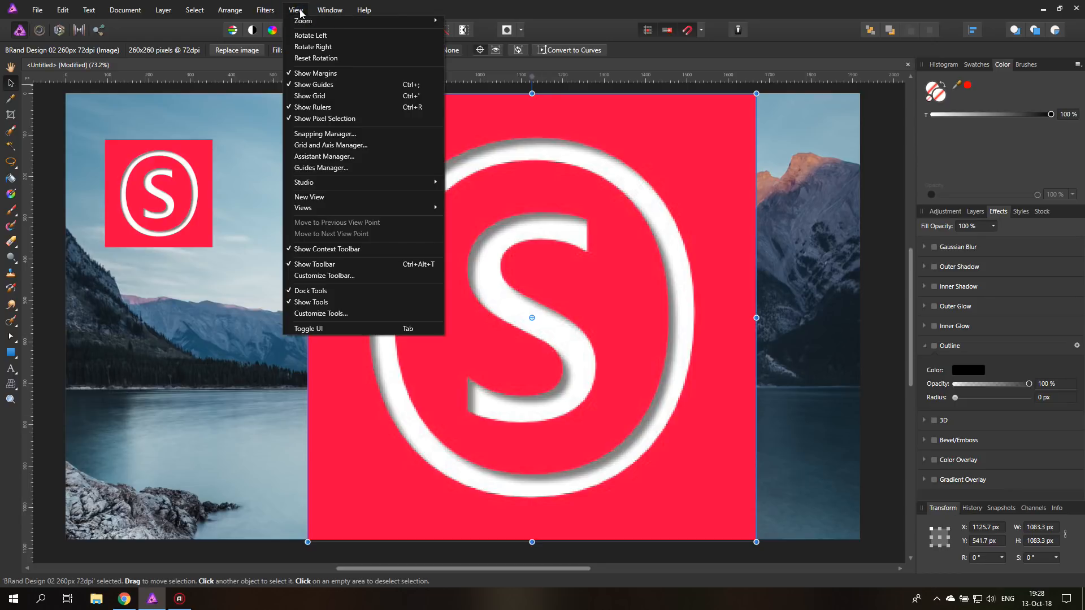
{"action": "mouse_move", "coordinate": [340, 183]}
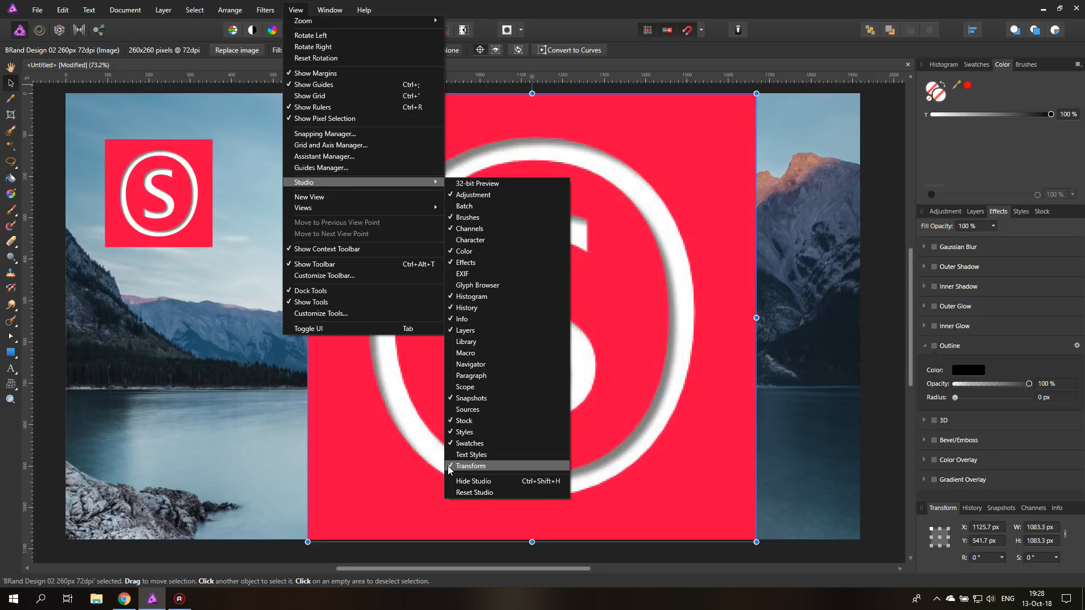
{"action": "left_click", "coordinate": [255, 5]}
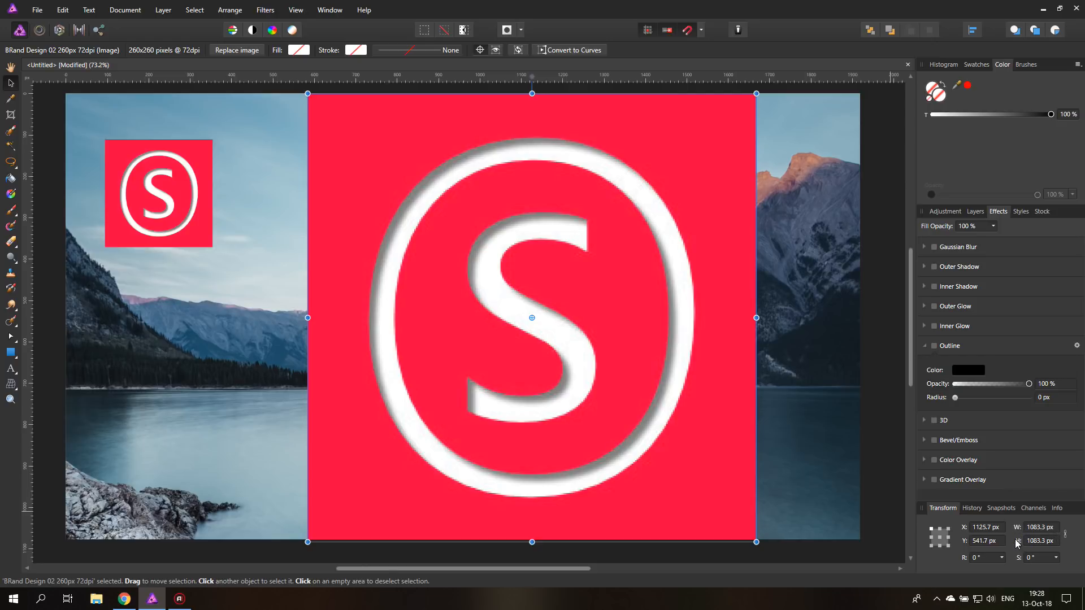
Step: Set the large logo's width and height to 260 px and move it beside the first logo, at about X 543.7, Y 242 px
{"action": "left_click", "coordinate": [1036, 530]}
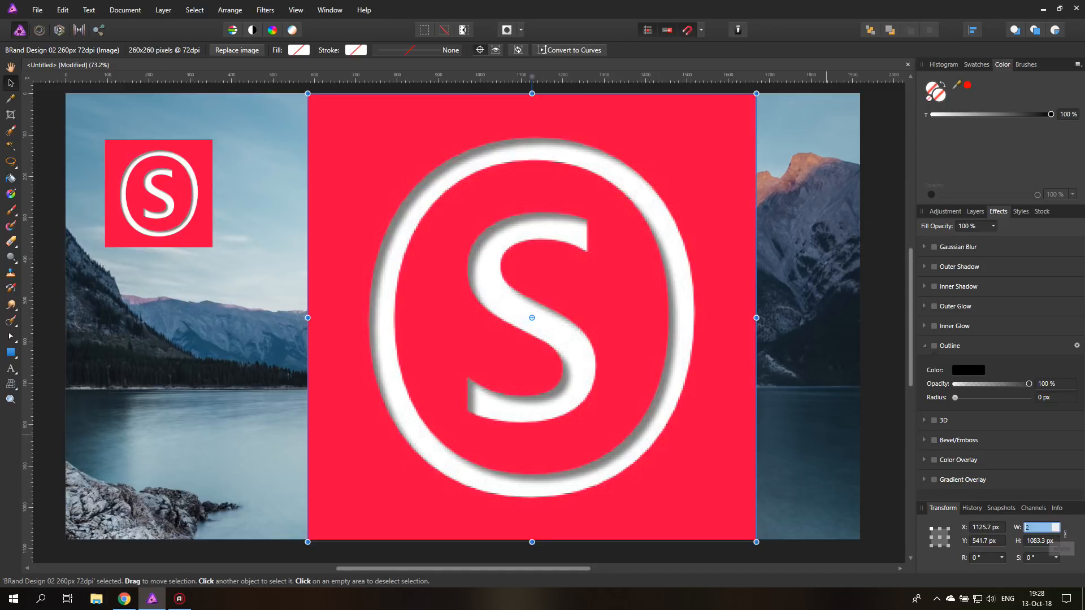
{"action": "type", "text": "260"}
{"action": "left_click", "coordinate": [1037, 541]}
{"action": "type", "text": "26"}
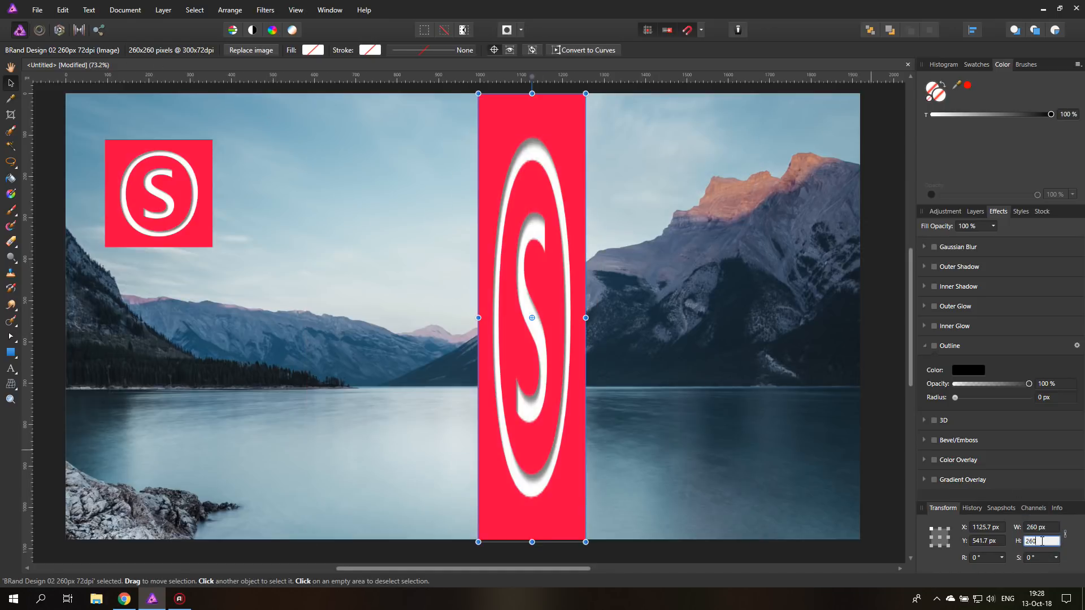
{"action": "type", "text": "0"}
{"action": "key", "text": "Return"}
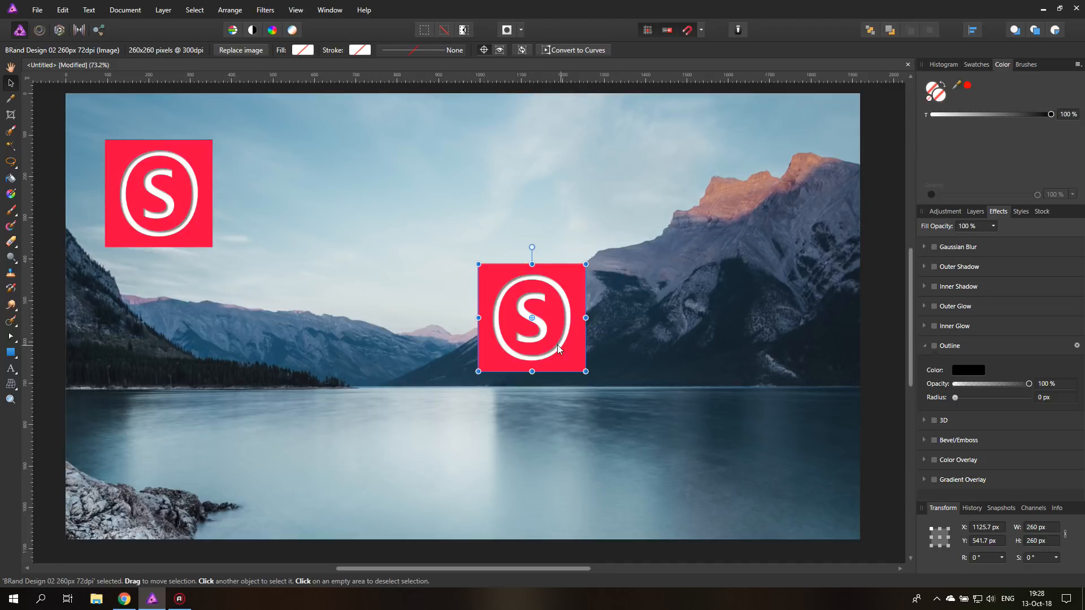
{"action": "left_click_drag", "start_coordinate": [560, 346], "coordinate": [330, 230]}
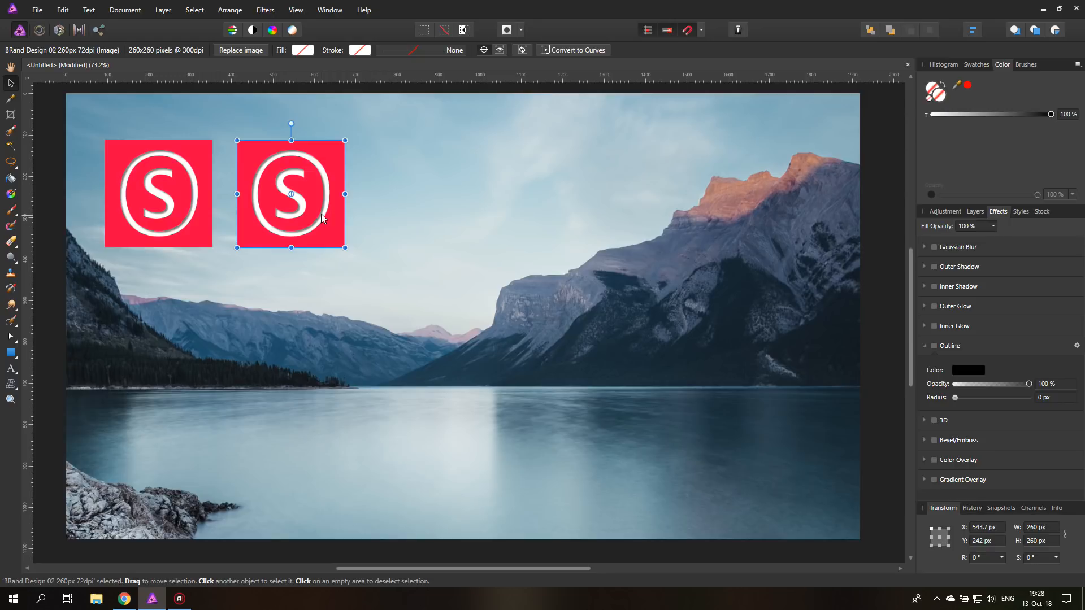
Step: Delete both placed logos, leaving only the background photo
{"action": "key", "text": "Delete"}
{"action": "key", "text": "Delete"}
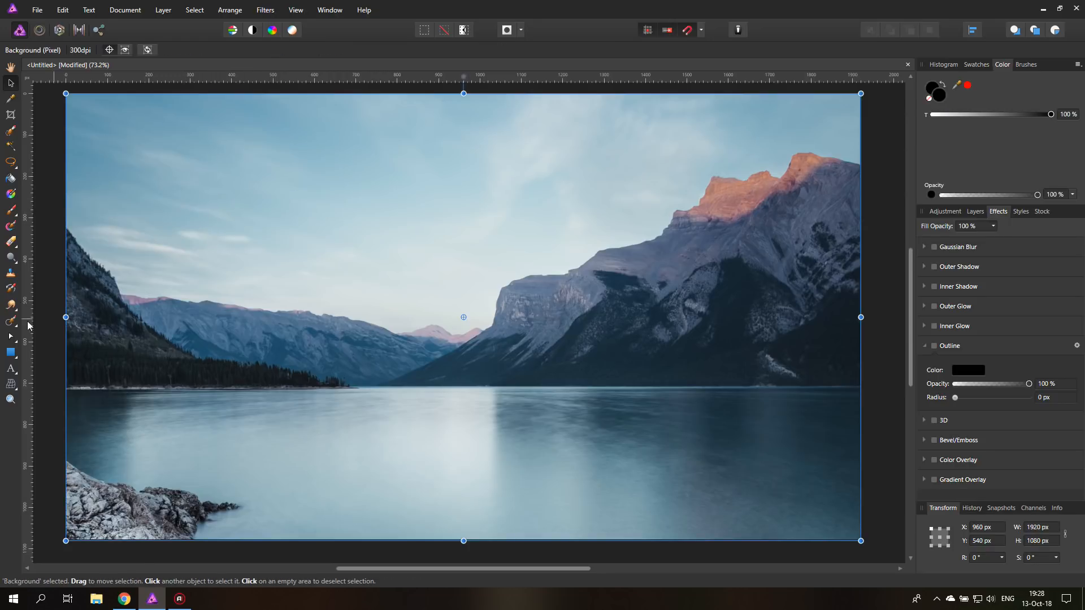
Step: Draw a black rectangle bar about 825 by 32 px across the sky and duplicate it three times at uneven distances below
{"action": "left_click", "coordinate": [13, 355]}
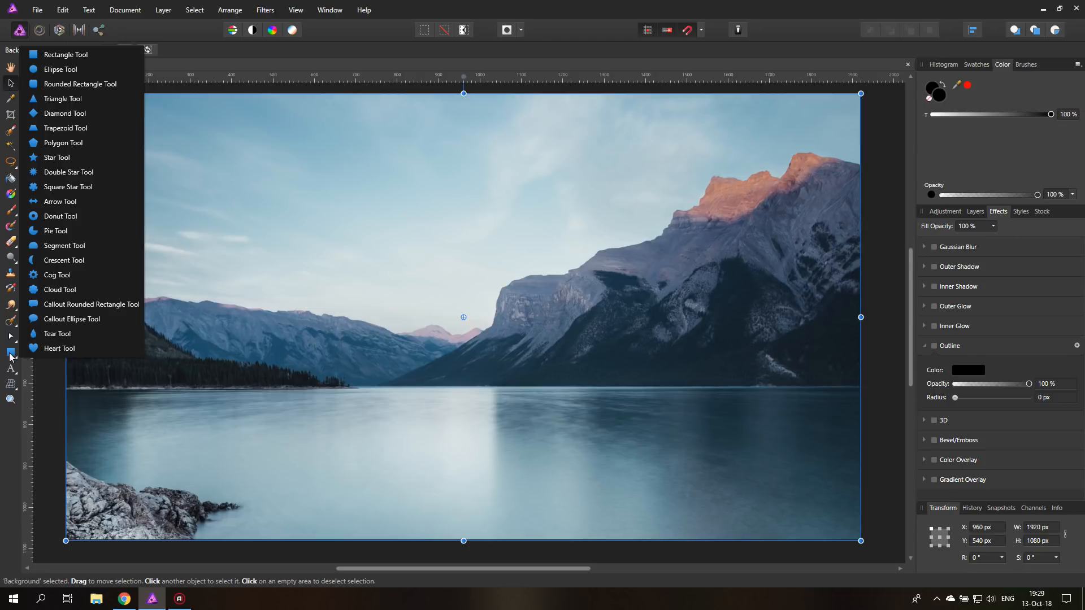
{"action": "left_click", "coordinate": [10, 352]}
{"action": "left_click_drag", "start_coordinate": [205, 159], "coordinate": [547, 173]}
{"action": "key", "text": "v"}
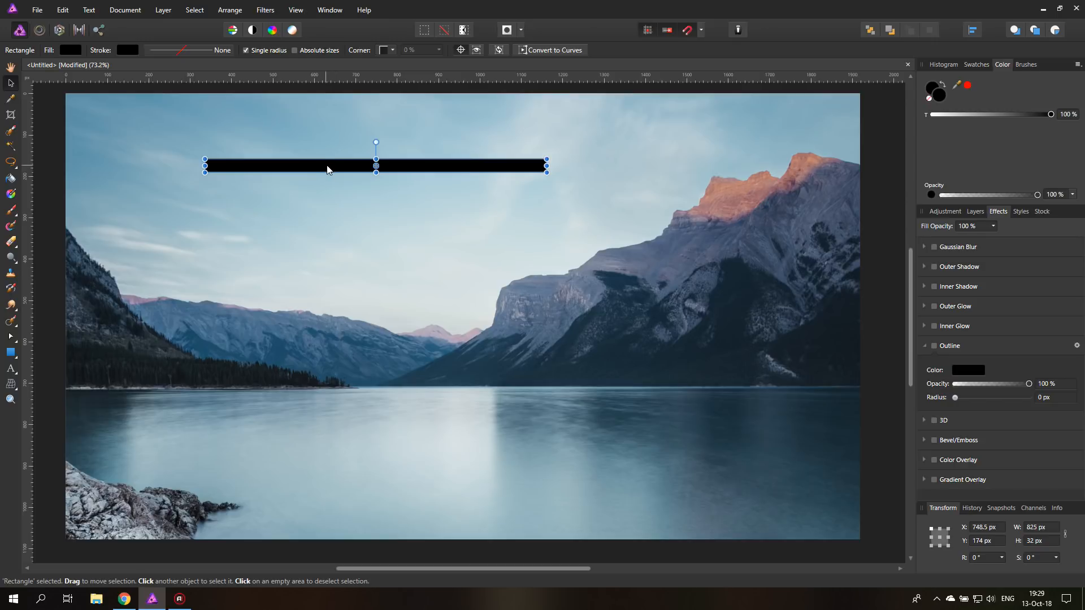
{"action": "left_click_drag", "start_coordinate": [329, 168], "coordinate": [323, 295], "text": "alt"}
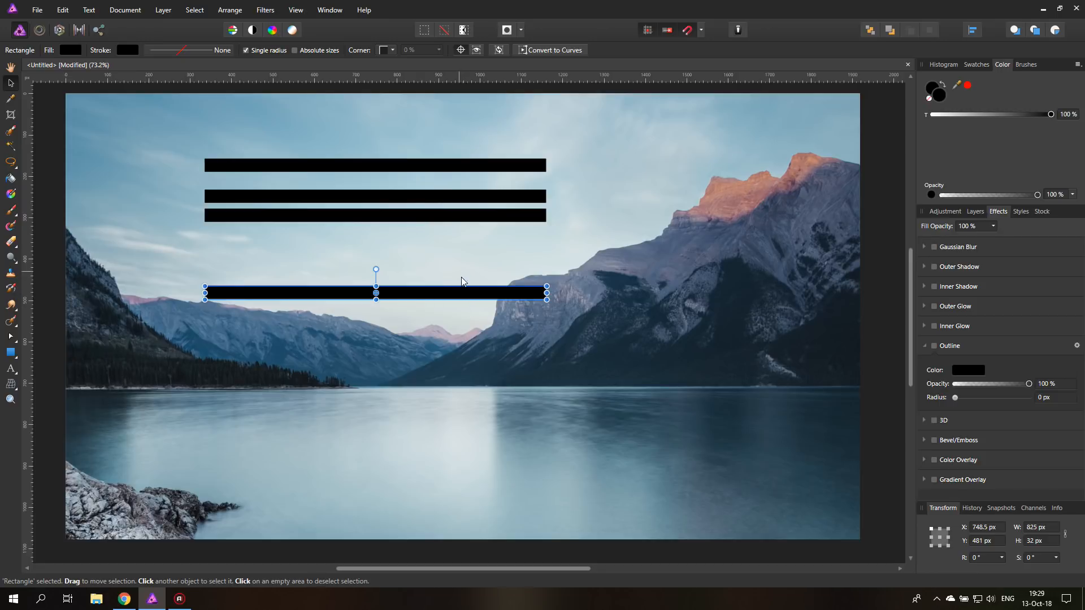
Step: Select all four black bars and space them vertically with automatic distribution
{"action": "left_click", "coordinate": [972, 212]}
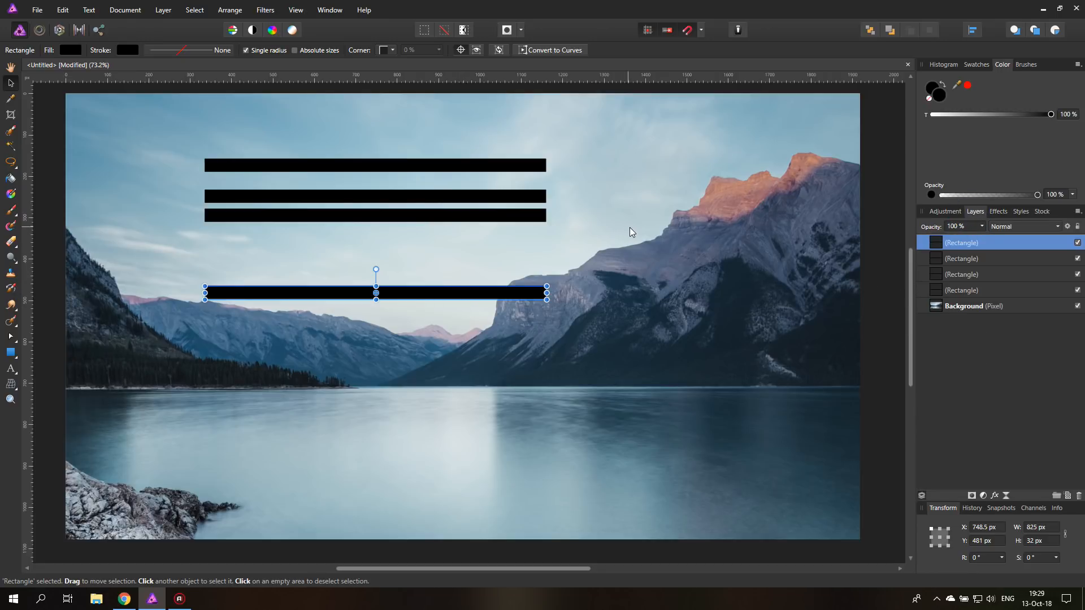
{"action": "left_click", "coordinate": [996, 288], "text": "shift"}
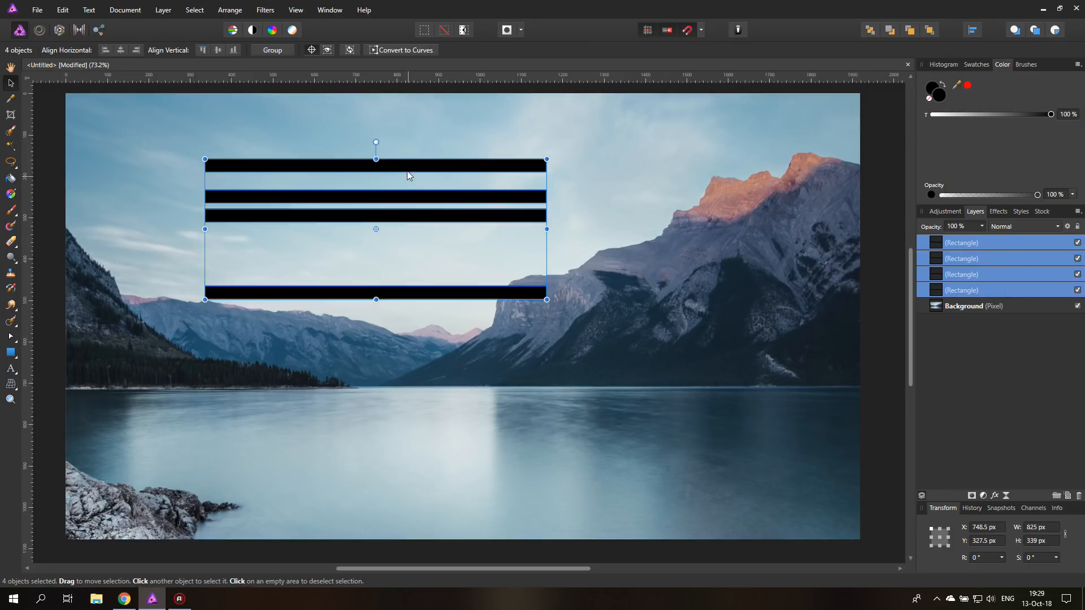
{"action": "left_click", "coordinate": [973, 31]}
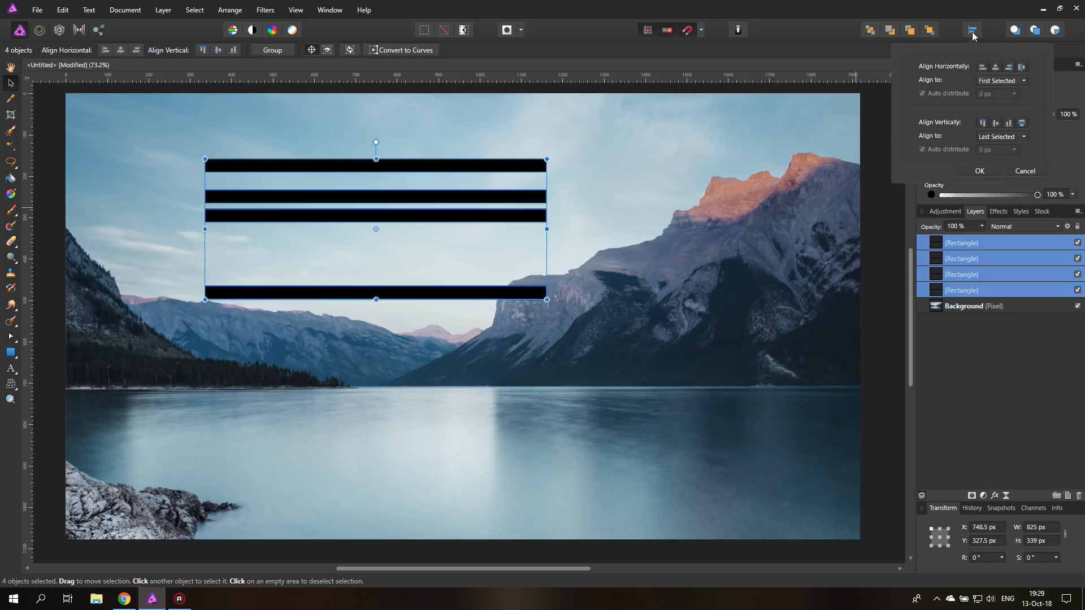
{"action": "left_click", "coordinate": [1022, 67]}
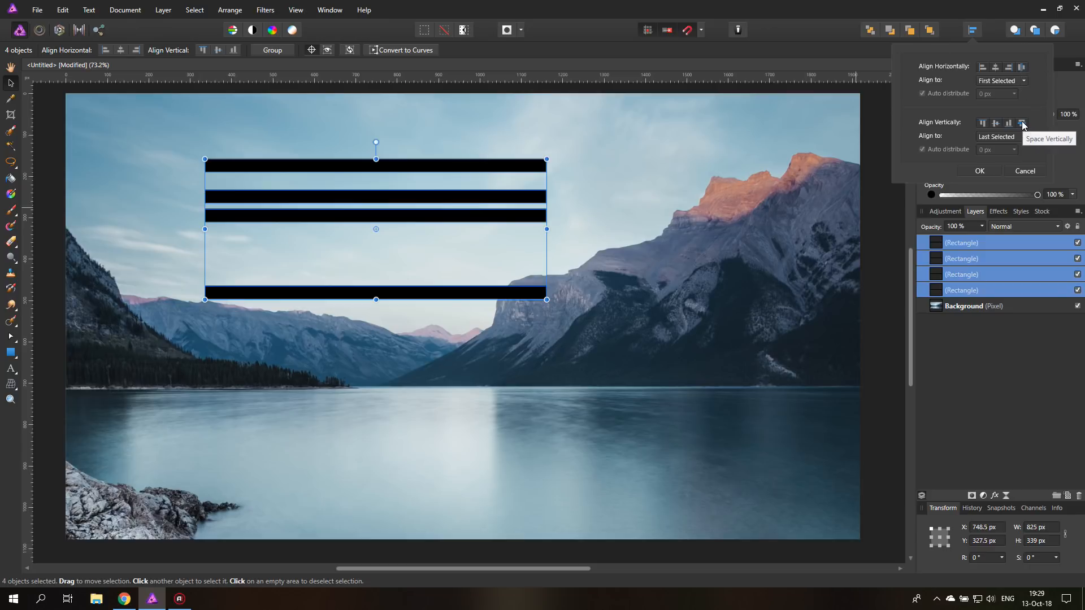
{"action": "left_click", "coordinate": [1022, 123]}
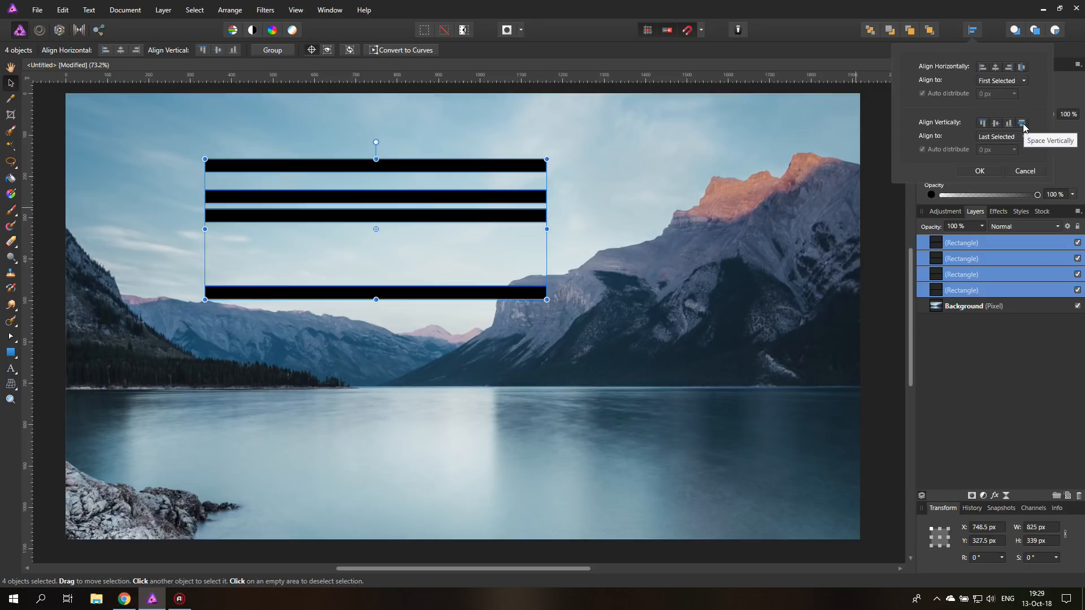
{"action": "left_click", "coordinate": [1022, 124]}
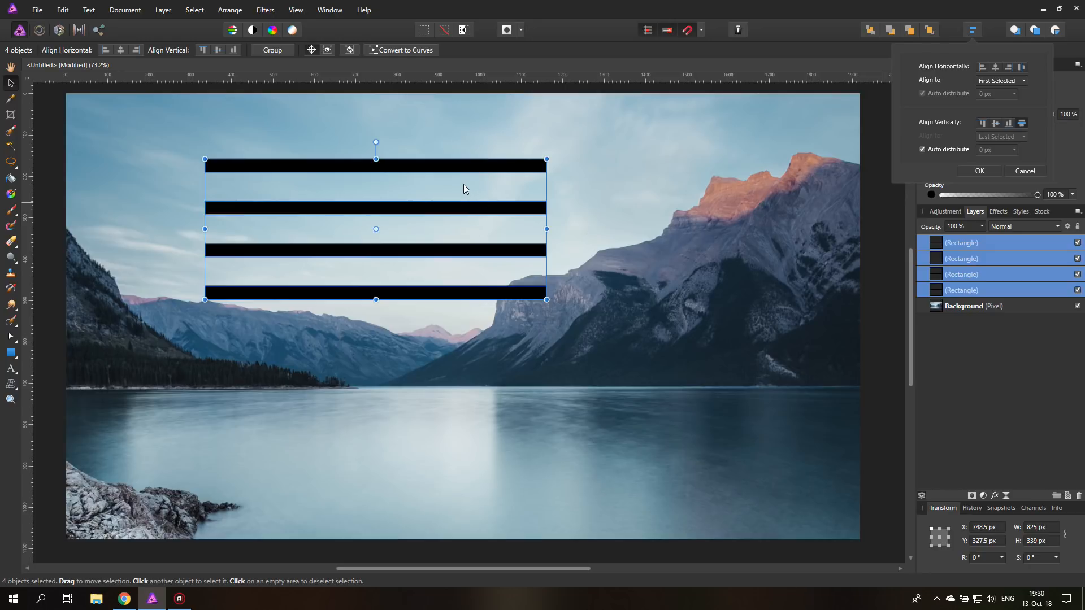
Step: Turn off automatic distribution and set the vertical spacing between the bars to 141 px
{"action": "left_click", "coordinate": [922, 151]}
{"action": "left_click", "coordinate": [1014, 150]}
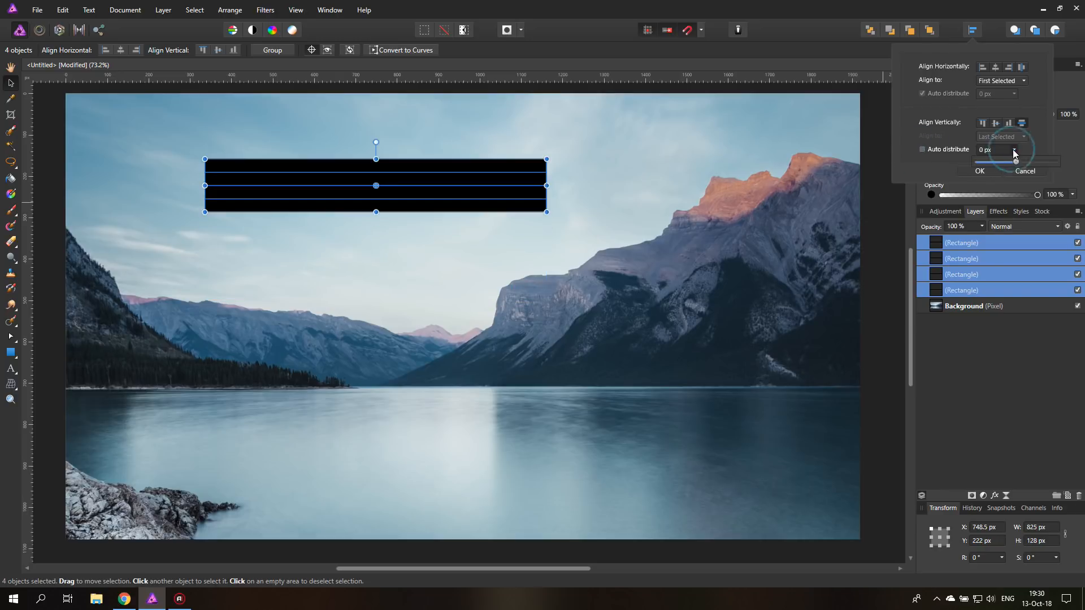
{"action": "mouse_move", "coordinate": [1017, 163]}
{"action": "left_mouse_down"}
{"action": "mouse_move", "coordinate": [986, 164]}
{"action": "mouse_move", "coordinate": [1044, 166]}
{"action": "mouse_move", "coordinate": [1008, 177]}
{"action": "mouse_move", "coordinate": [1041, 177]}
{"action": "mouse_move", "coordinate": [1027, 179]}
{"action": "left_mouse_up"}
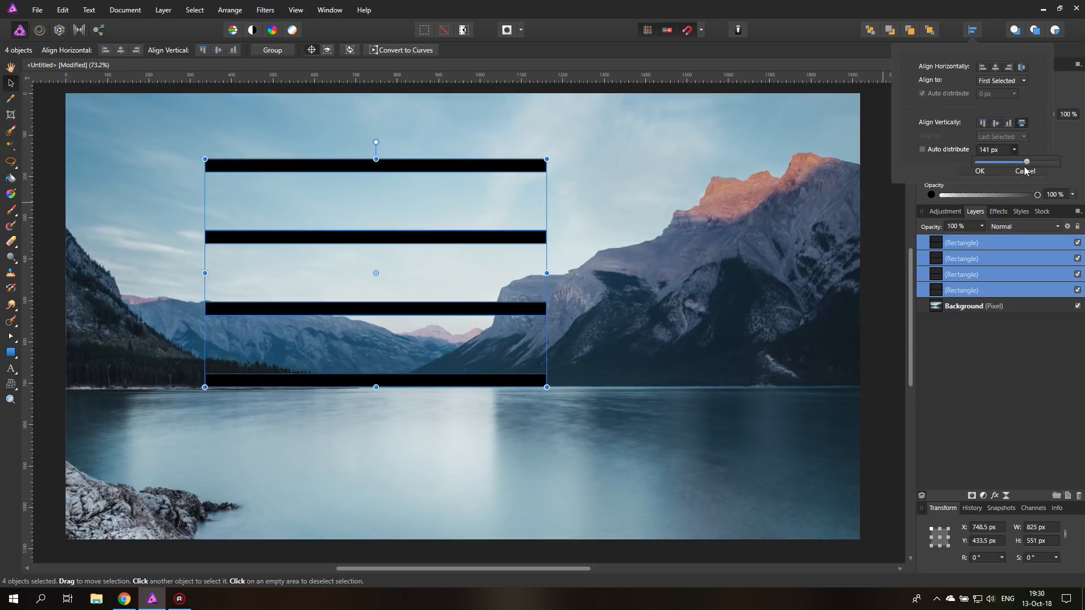
{"action": "left_click", "coordinate": [971, 30]}
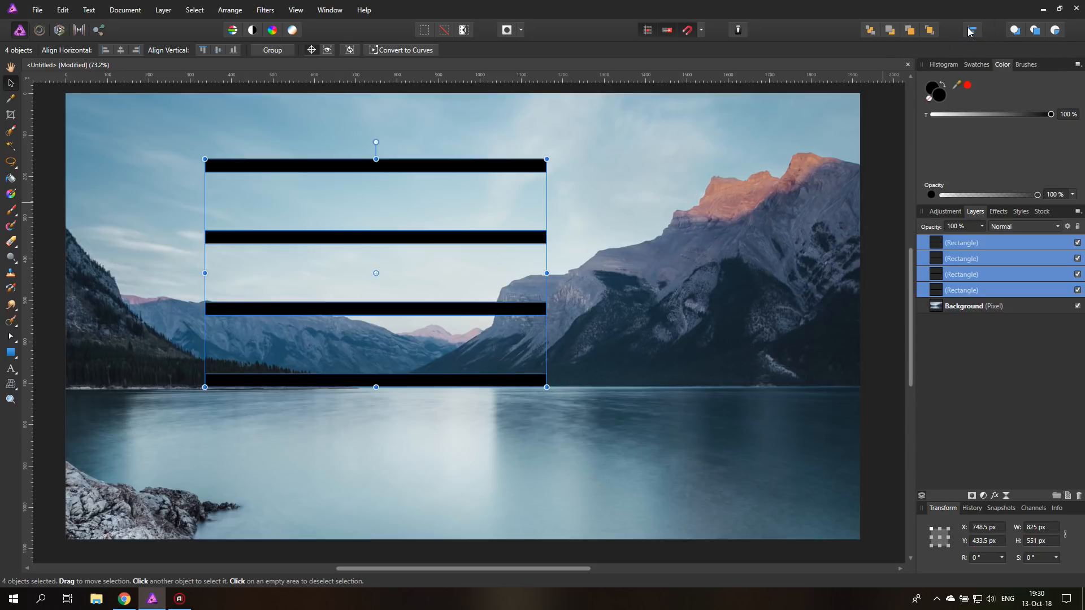
Step: Delete the four bars and draw a black upright rectangle about 194 by 347 px in the sky
{"action": "left_click", "coordinate": [1079, 496]}
{"action": "left_click", "coordinate": [11, 352]}
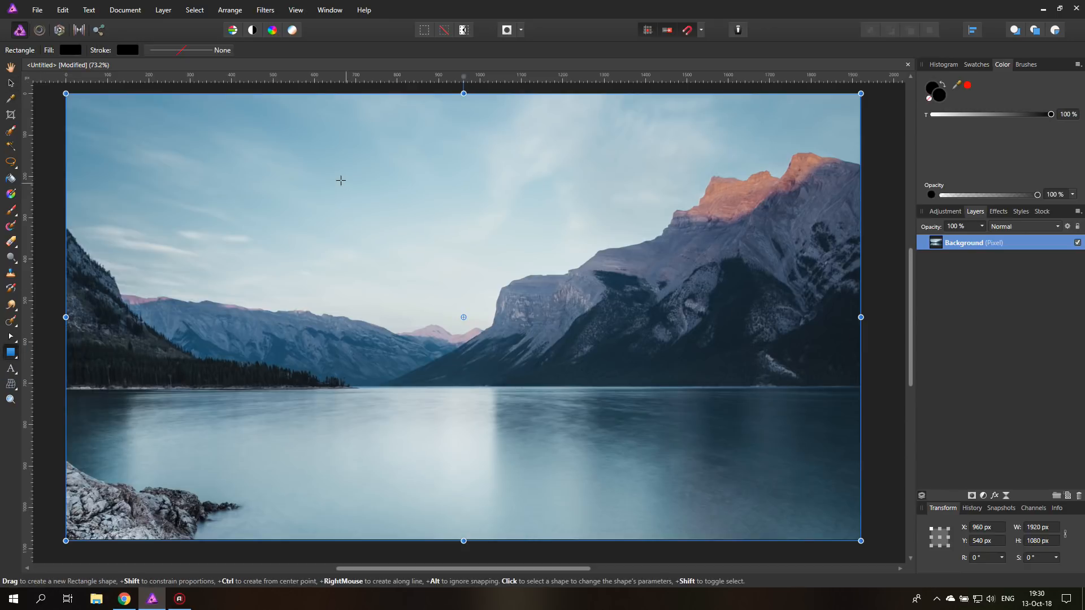
{"action": "left_click_drag", "start_coordinate": [293, 154], "coordinate": [373, 298]}
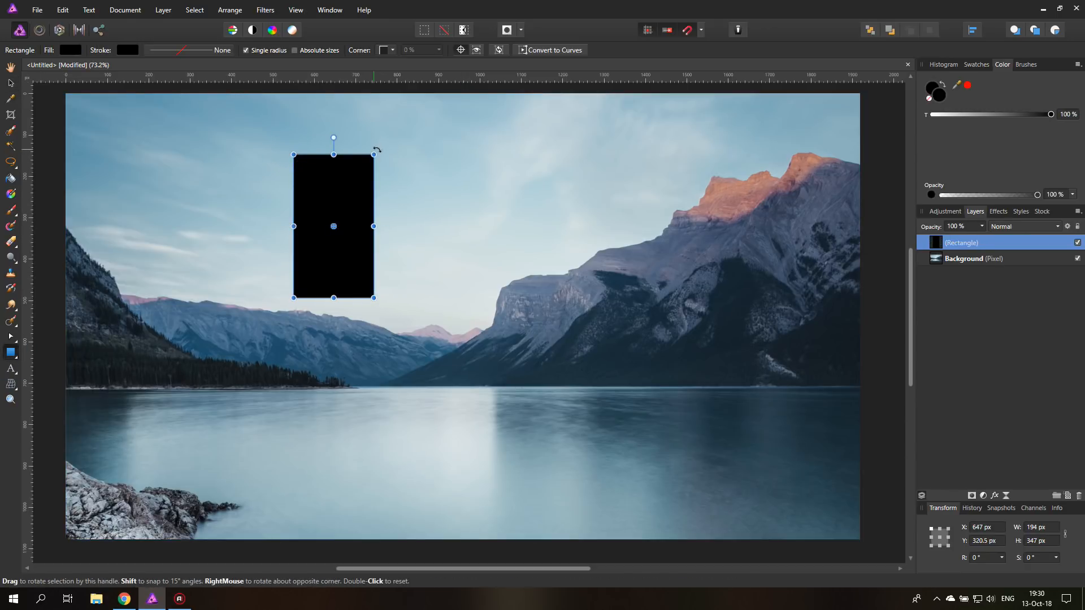
Step: Test rotating the rectangle by about 13.8° with its transform origin hidden, and reset the rotation
{"action": "left_click_drag", "start_coordinate": [367, 143], "coordinate": [332, 127]}
{"action": "left_click", "coordinate": [461, 50]}
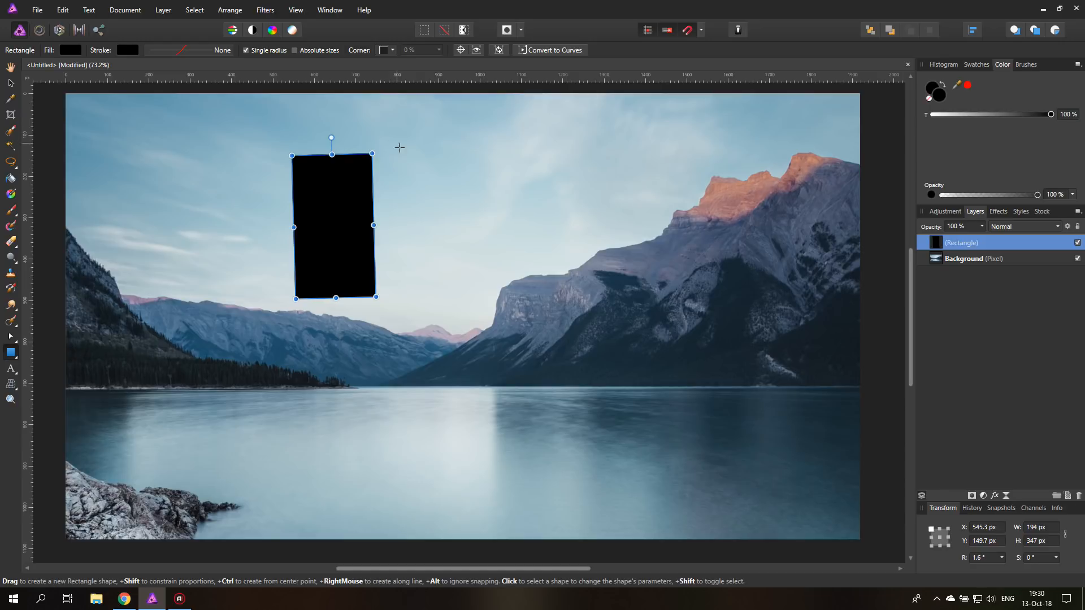
{"action": "left_click_drag", "start_coordinate": [399, 147], "coordinate": [394, 141]}
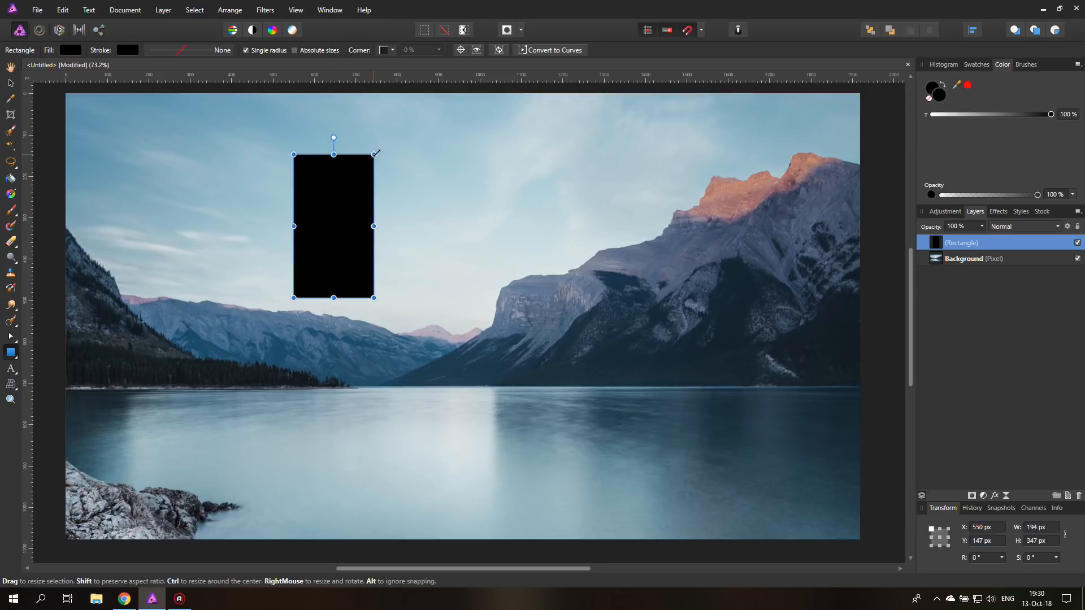
{"action": "mouse_move", "coordinate": [376, 150]}
{"action": "left_mouse_down"}
{"action": "mouse_move", "coordinate": [412, 189]}
{"action": "mouse_move", "coordinate": [373, 285]}
{"action": "mouse_move", "coordinate": [267, 196]}
{"action": "mouse_move", "coordinate": [396, 239]}
{"action": "mouse_move", "coordinate": [360, 151]}
{"action": "left_mouse_up"}
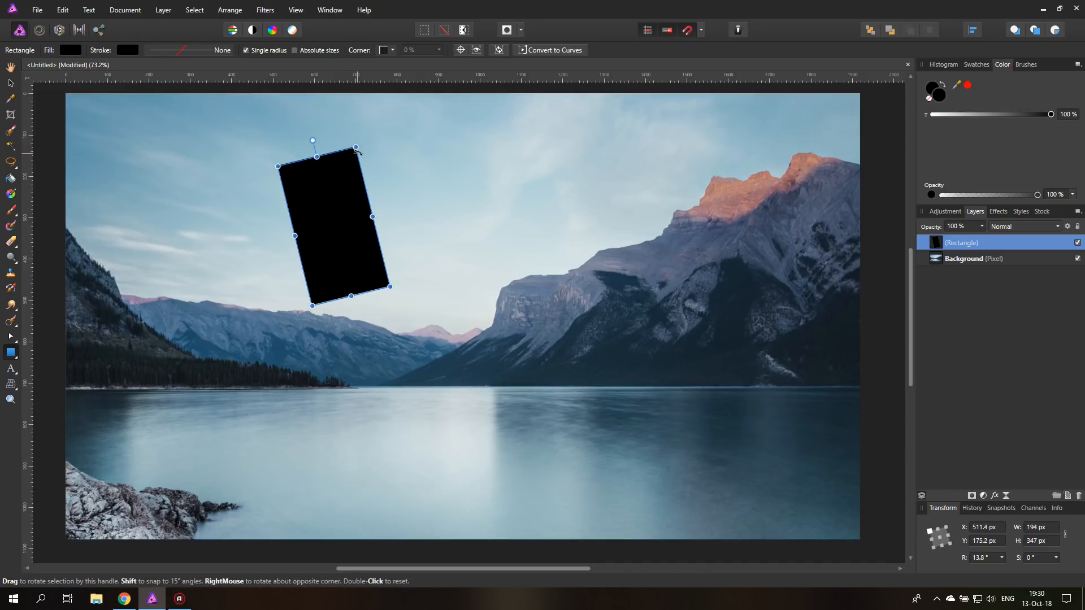
{"action": "double_click", "coordinate": [361, 151]}
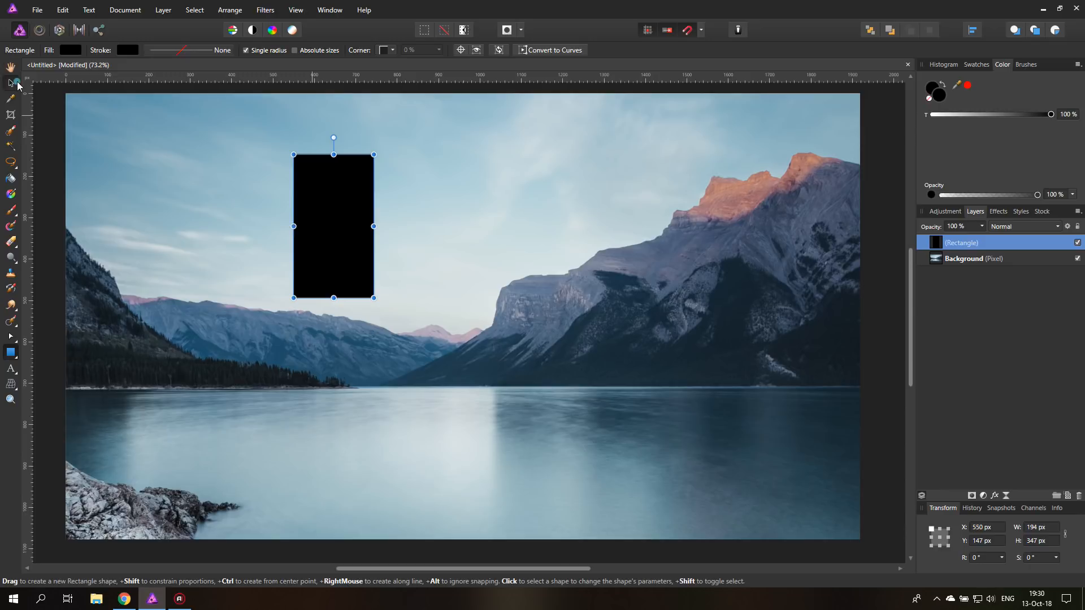
Step: Try moving the rectangle down towards the valley and undo the move
{"action": "key", "text": "v"}
{"action": "left_click_drag", "start_coordinate": [333, 222], "coordinate": [432, 334]}
{"action": "key", "text": "ctrl+z"}
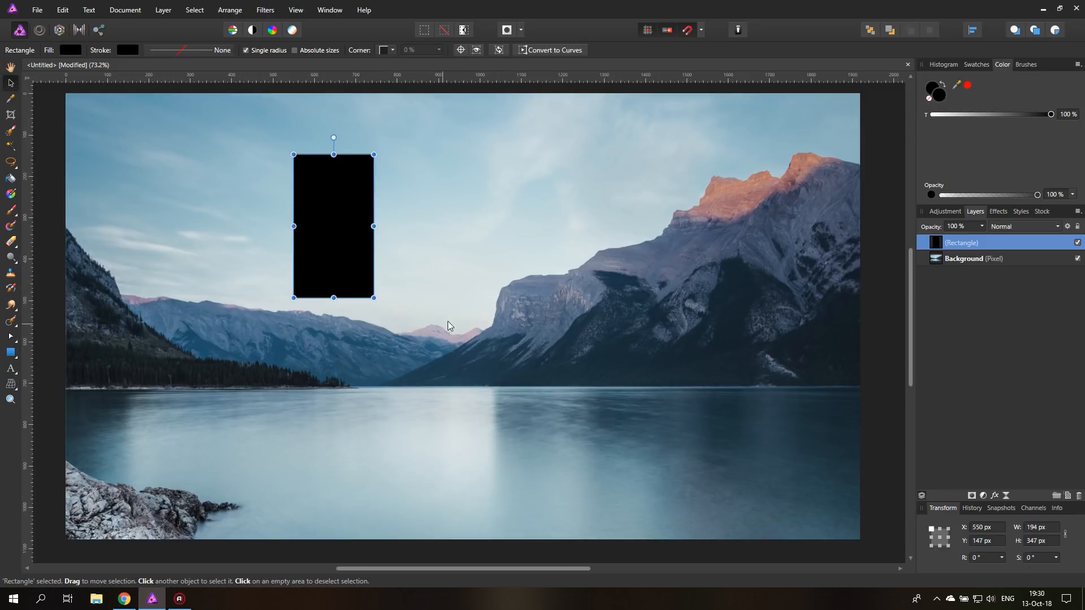
Step: Draw a blue-filled circle about 143 px across and centre it on the rectangle's lower-right corner
{"action": "left_click", "coordinate": [12, 353]}
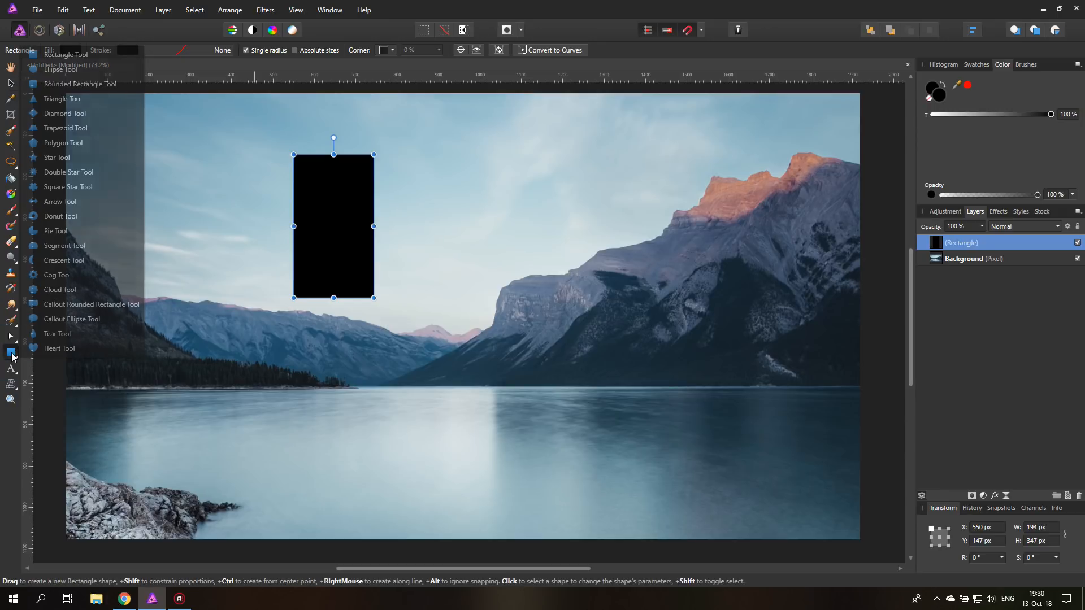
{"action": "left_click", "coordinate": [46, 74]}
{"action": "left_click_drag", "start_coordinate": [412, 260], "coordinate": [479, 322]}
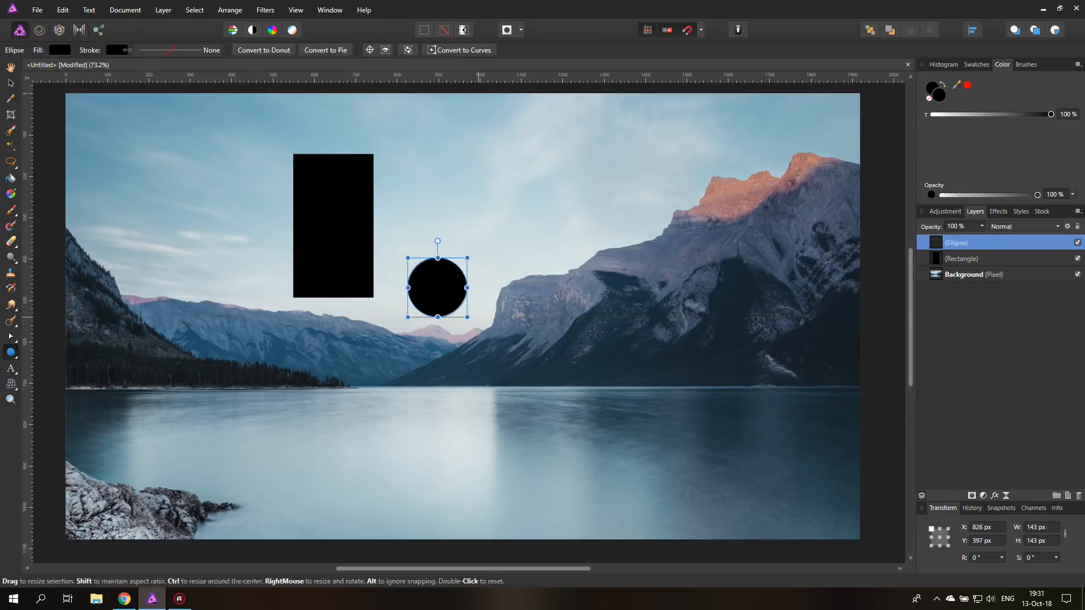
{"action": "left_click", "coordinate": [60, 49]}
{"action": "left_click", "coordinate": [81, 108]}
{"action": "left_click", "coordinate": [73, 125]}
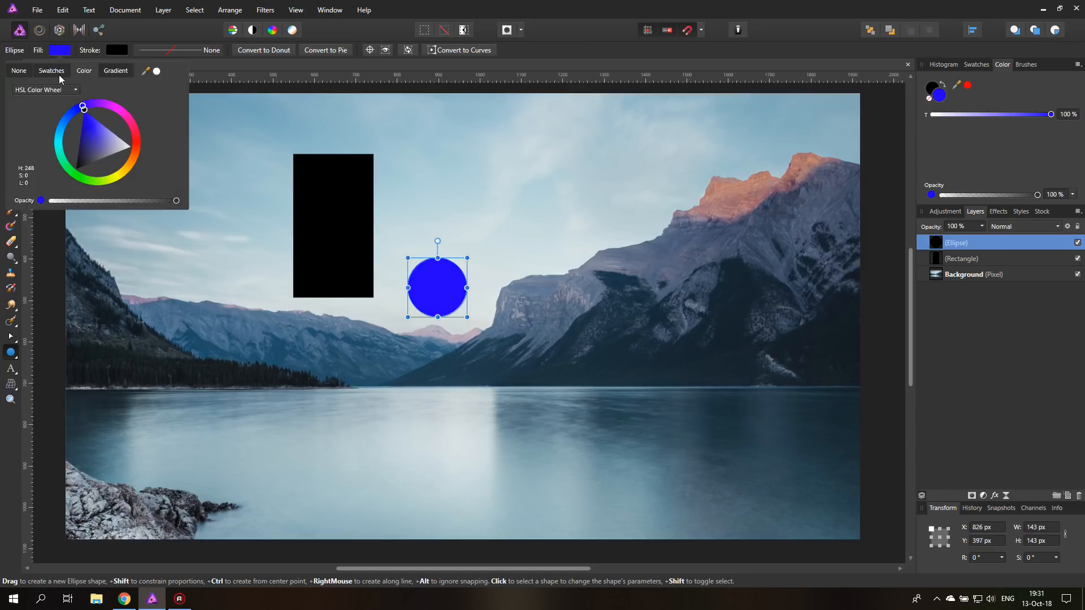
{"action": "left_click", "coordinate": [60, 51]}
{"action": "left_click", "coordinate": [10, 84]}
{"action": "left_click_drag", "start_coordinate": [442, 292], "coordinate": [378, 302]}
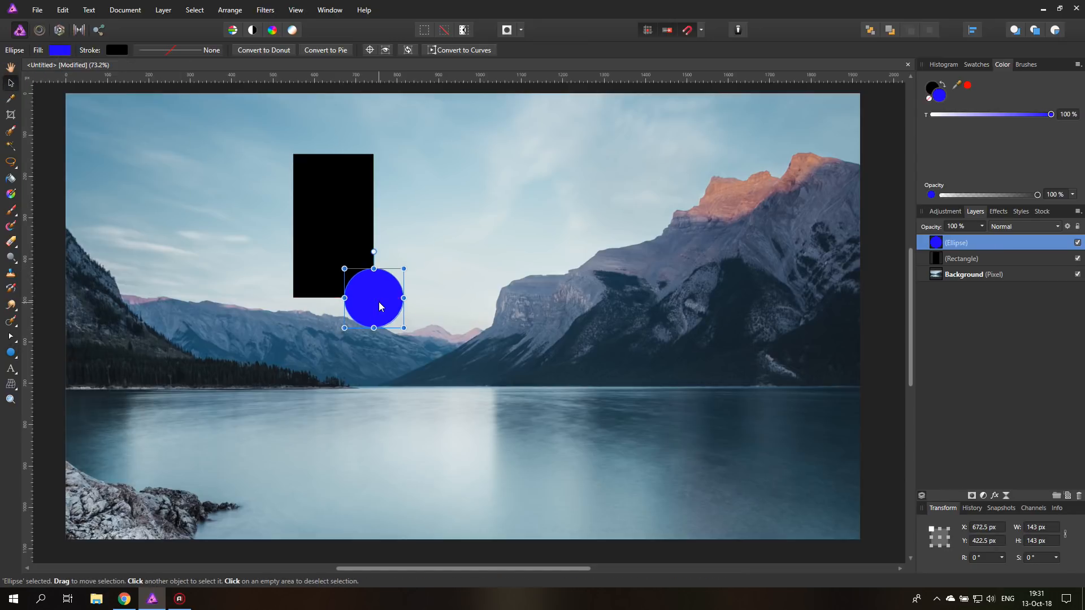
Step: Test rotating the black rectangle about its own centre and reset the rotation
{"action": "left_click", "coordinate": [327, 186]}
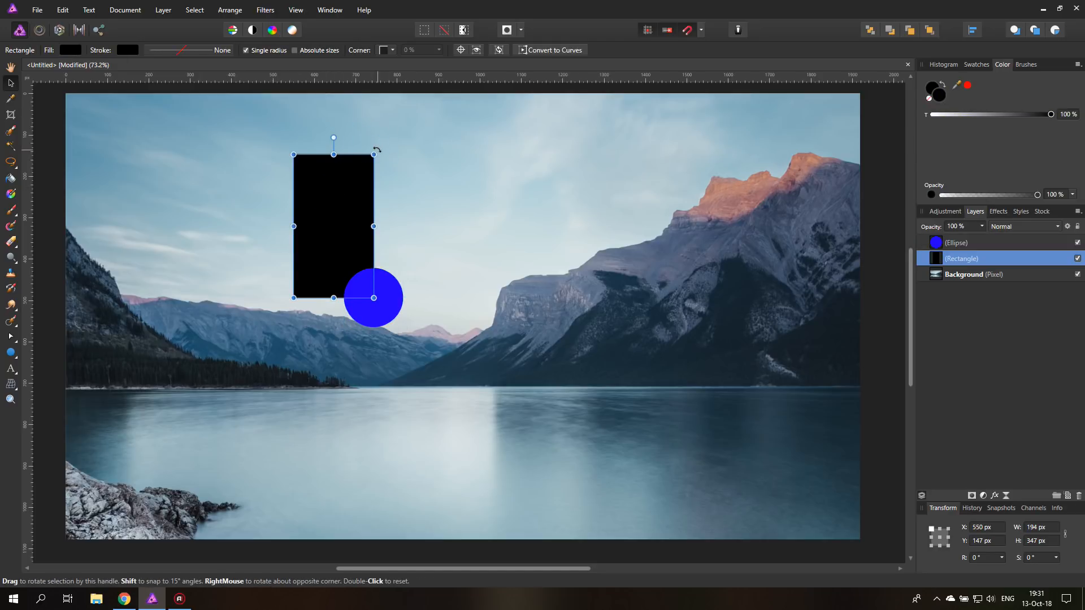
{"action": "left_click_drag", "start_coordinate": [377, 149], "coordinate": [398, 183]}
{"action": "double_click", "coordinate": [399, 183]}
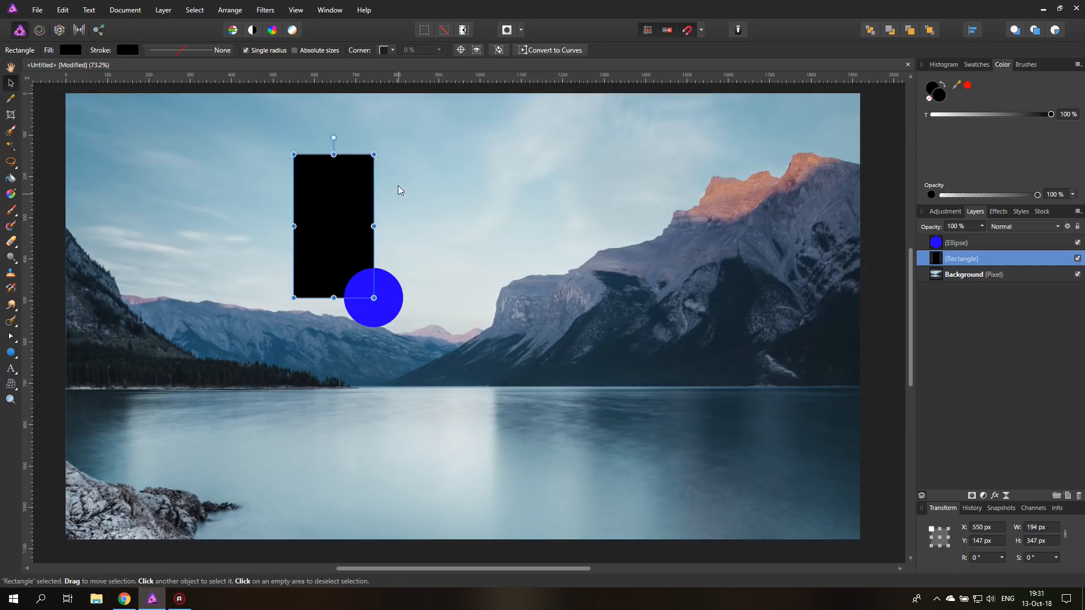
Step: Enable the rectangle's transform origin and place it on the circle's centre at X 744, Y 494 px
{"action": "left_click", "coordinate": [461, 50]}
{"action": "mouse_move", "coordinate": [334, 226]}
{"action": "left_mouse_down"}
{"action": "mouse_move", "coordinate": [322, 218]}
{"action": "mouse_move", "coordinate": [438, 220]}
{"action": "mouse_move", "coordinate": [254, 102]}
{"action": "mouse_move", "coordinate": [315, 252]}
{"action": "mouse_move", "coordinate": [320, 204]}
{"action": "mouse_move", "coordinate": [374, 298]}
{"action": "left_mouse_up"}
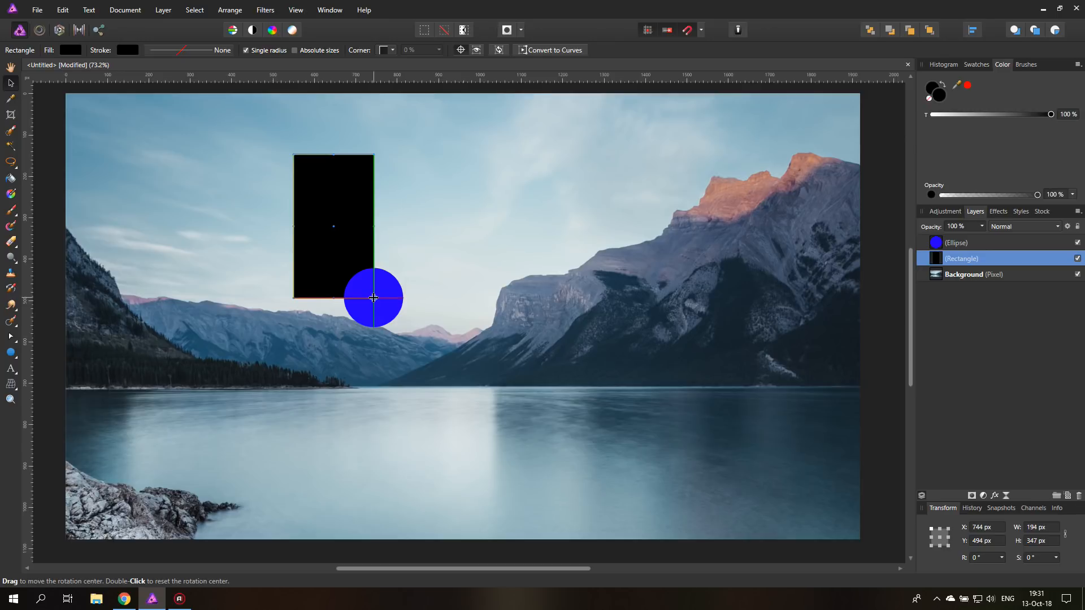
{"action": "left_click_drag", "start_coordinate": [374, 297], "coordinate": [374, 297]}
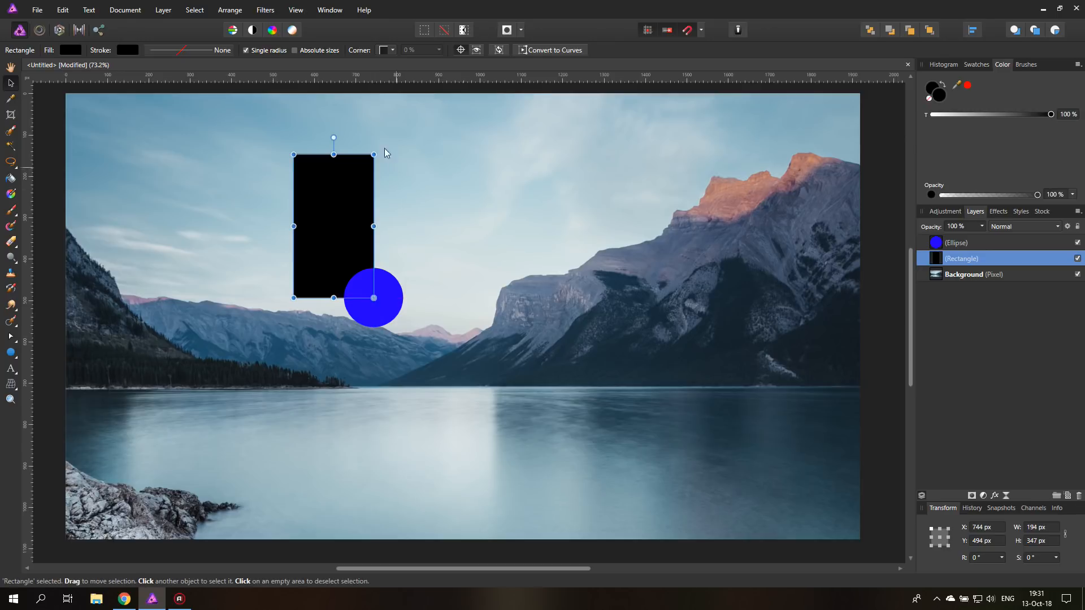
Step: Test rotating the rectangle about its corner origin and about an origin at X 1035, Y 362 px, undo the changes and deselect
{"action": "left_click_drag", "start_coordinate": [383, 148], "coordinate": [367, 197]}
{"action": "left_click_drag", "start_coordinate": [374, 298], "coordinate": [494, 243]}
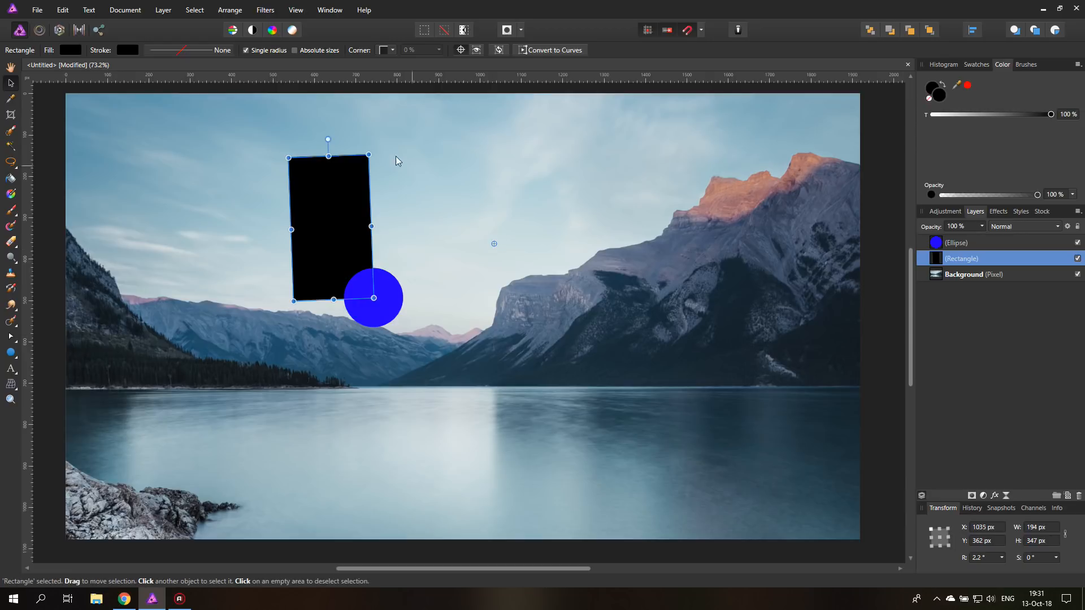
{"action": "left_click_drag", "start_coordinate": [371, 148], "coordinate": [340, 127]}
{"action": "key", "text": "ctrl+z"}
{"action": "key", "text": "ctrl+z"}
{"action": "key", "text": "ctrl+z"}
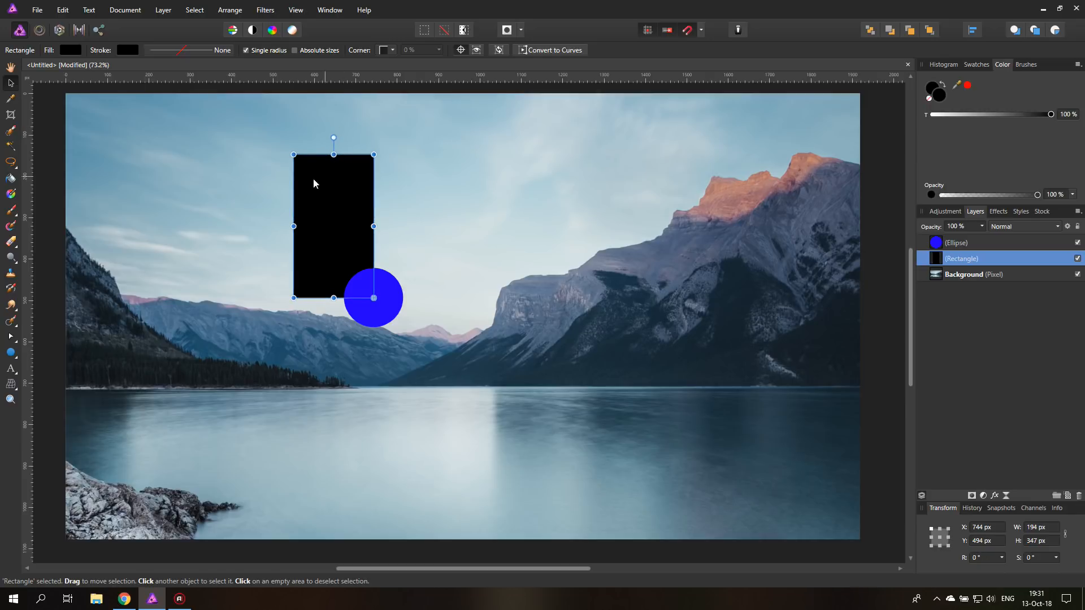
{"action": "left_click", "coordinate": [51, 115]}
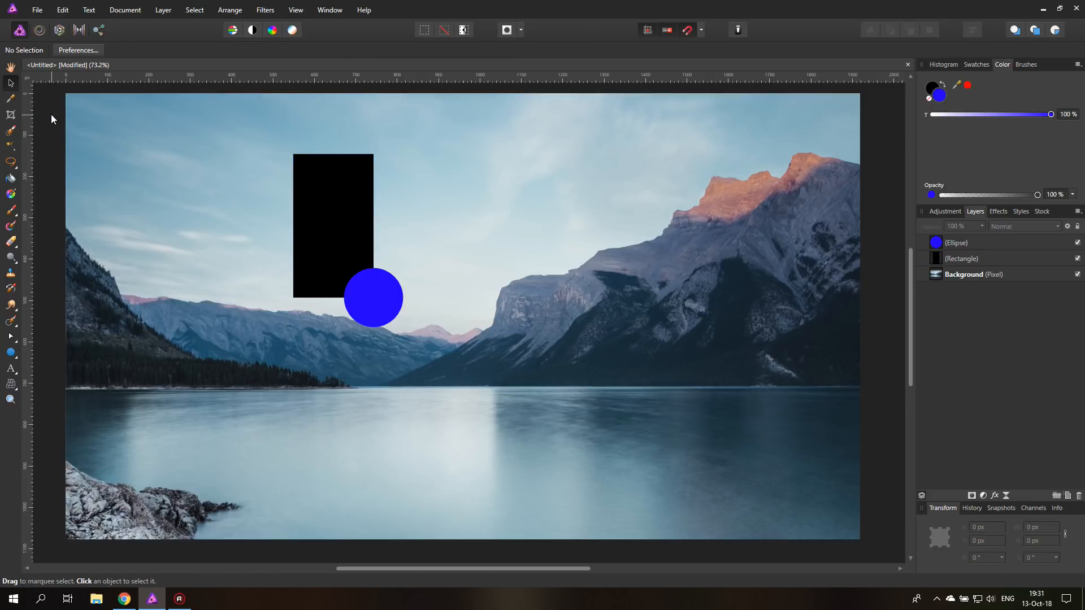